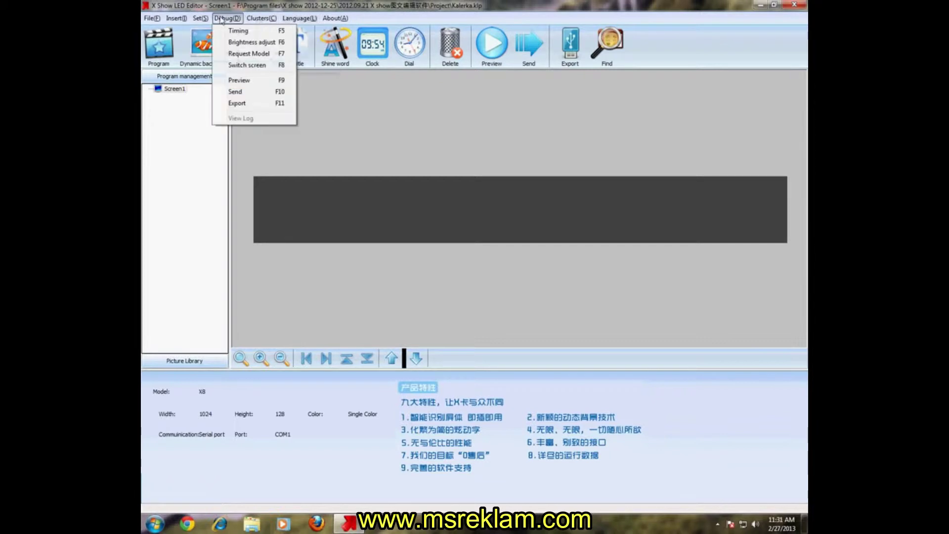
# Step: Set the screen parameters to a width of 128, a height of 32 and single color
pyautogui.moveTo(200, 18)
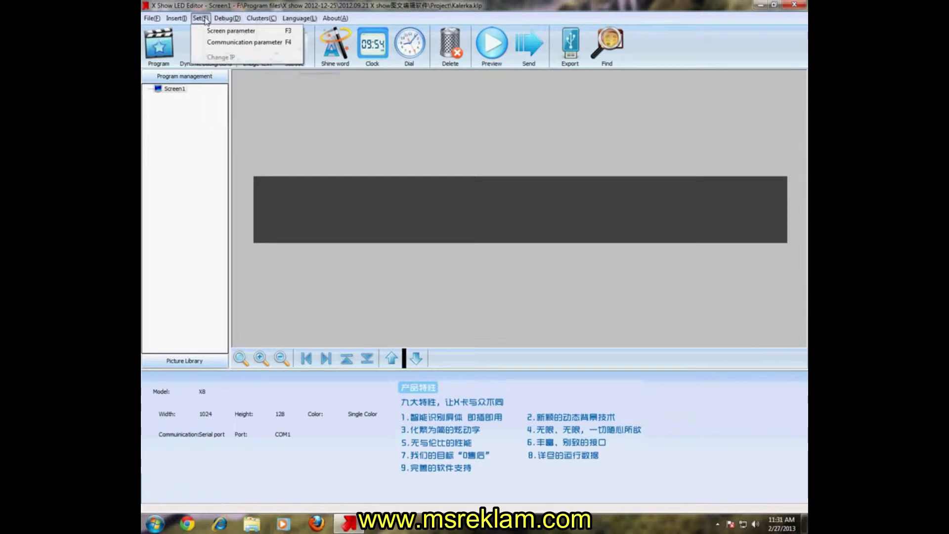
pyautogui.click(279, 31)
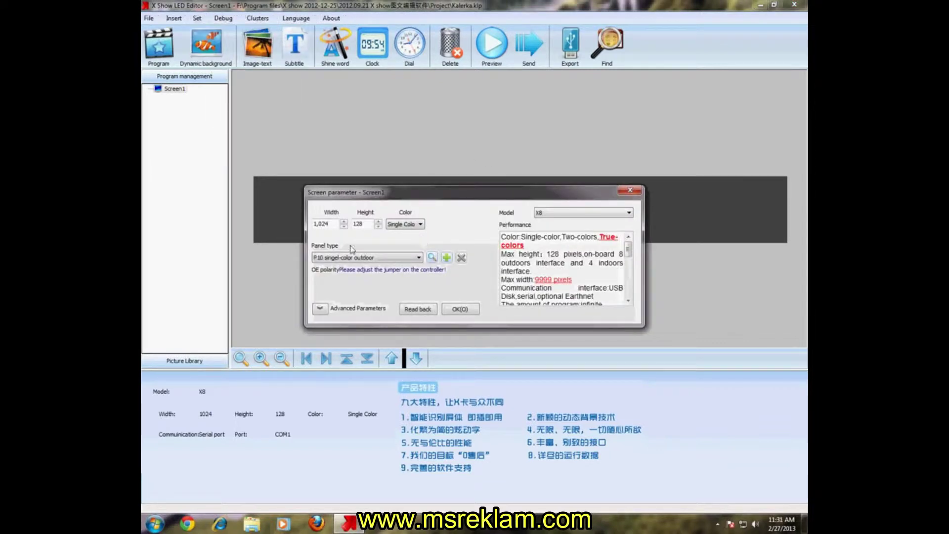
pyautogui.moveTo(332, 224); pyautogui.dragTo(309, 226)
pyautogui.write('1')
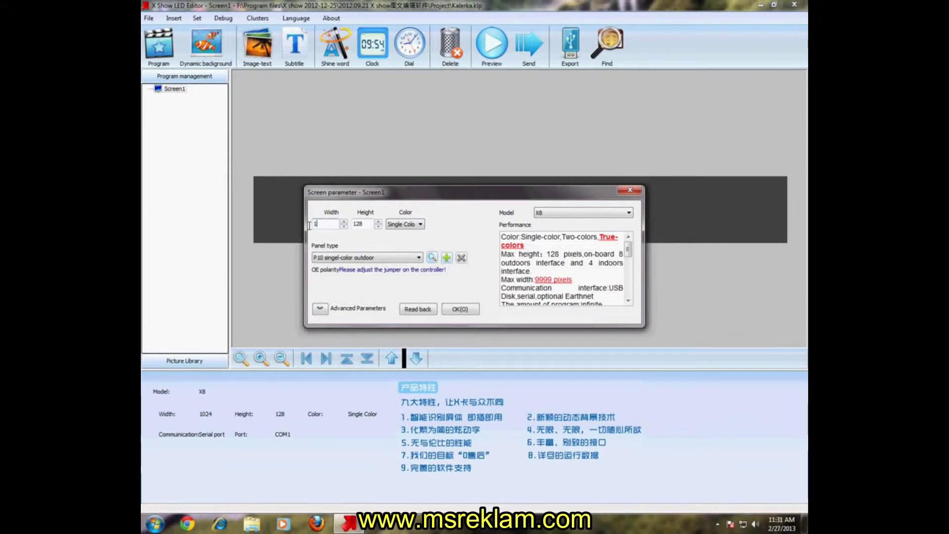
pyautogui.write('28')
pyautogui.moveTo(366, 224); pyautogui.dragTo(350, 225)
pyautogui.write('32')
pyautogui.click(413, 225)
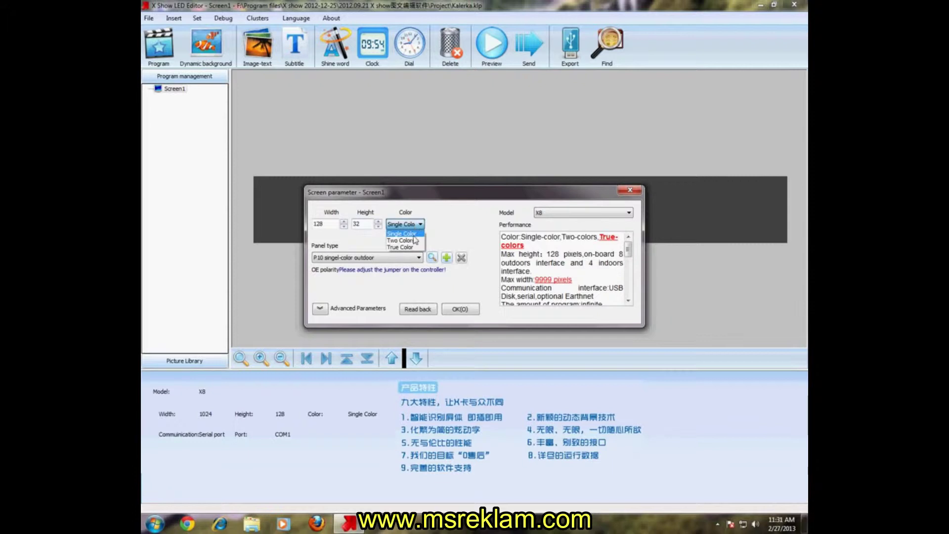
pyautogui.click(415, 236)
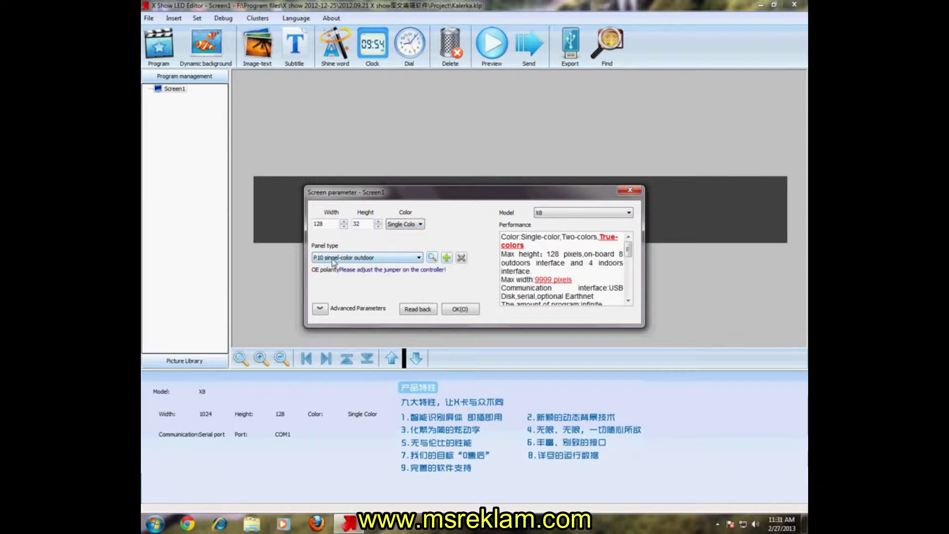
# Step: Choose controller model X2 for the screen and apply the screen parameters
pyautogui.click(590, 216)
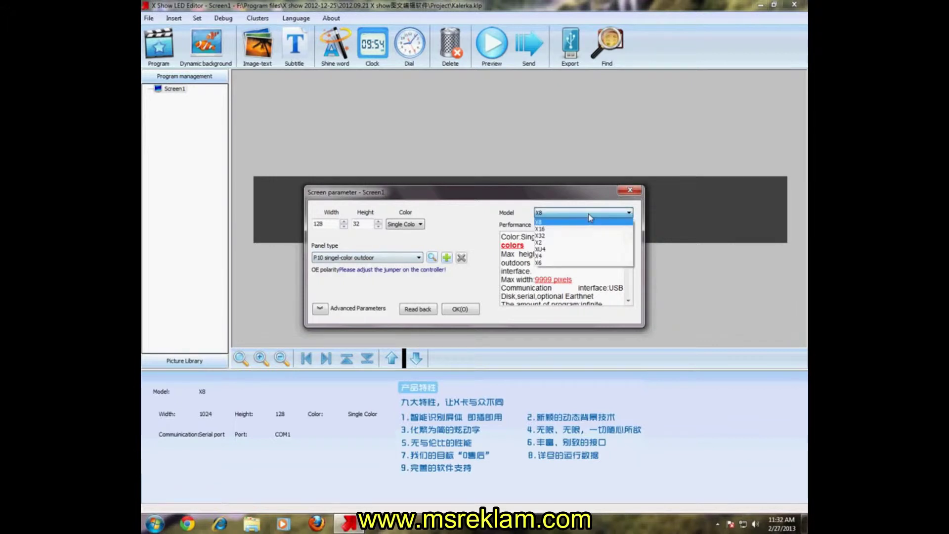
pyautogui.click(547, 246)
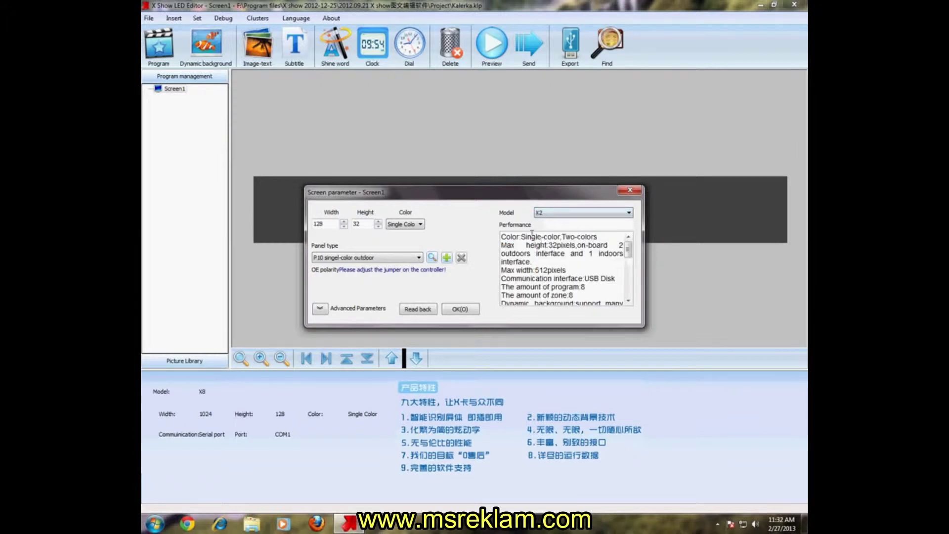
pyautogui.click(462, 310)
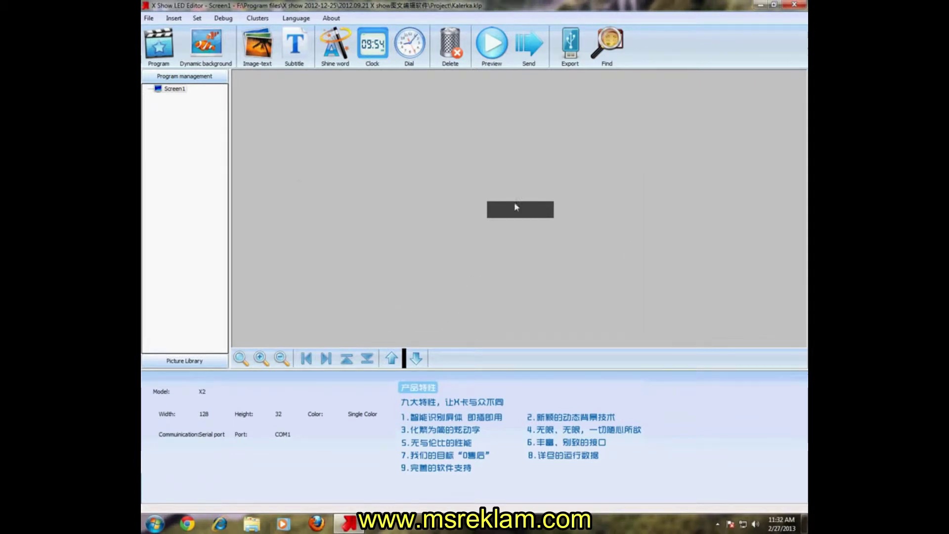
# Step: Add a new program to Screen1
pyautogui.click(261, 358)
pyautogui.click(261, 358)
pyautogui.click(261, 358)
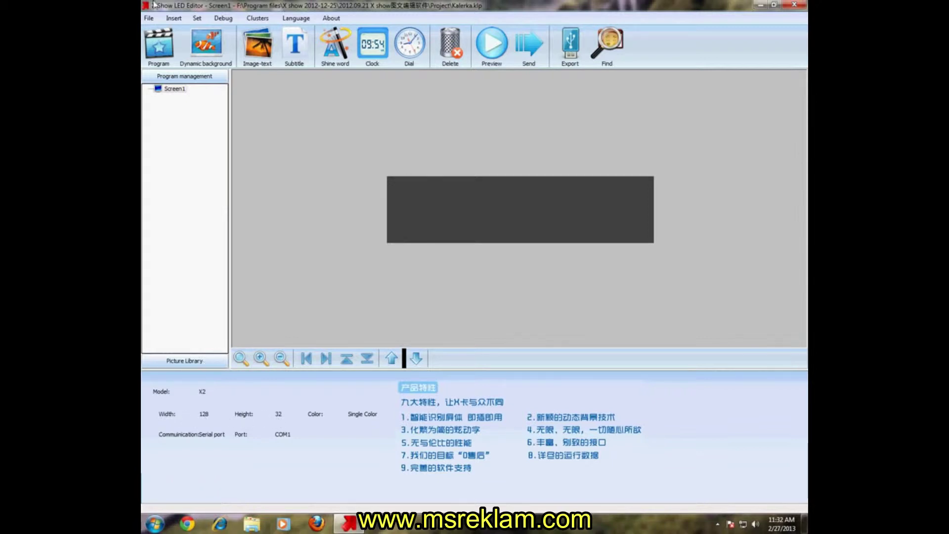
pyautogui.click(172, 90)
pyautogui.click(159, 44)
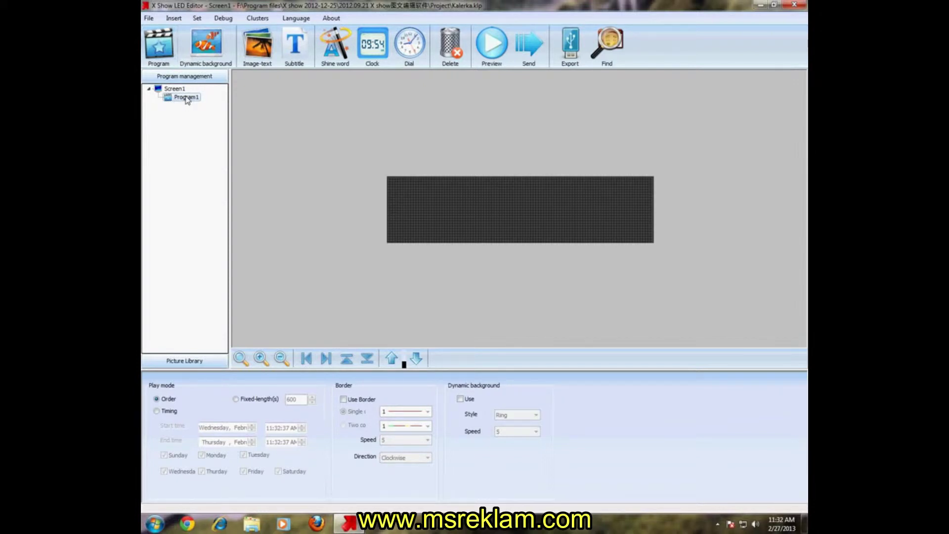
# Step: Insert a subtitle in the program, widen it to the full 128 screen width, and enter the text "LED IMPRESSIONS"
pyautogui.click(294, 47)
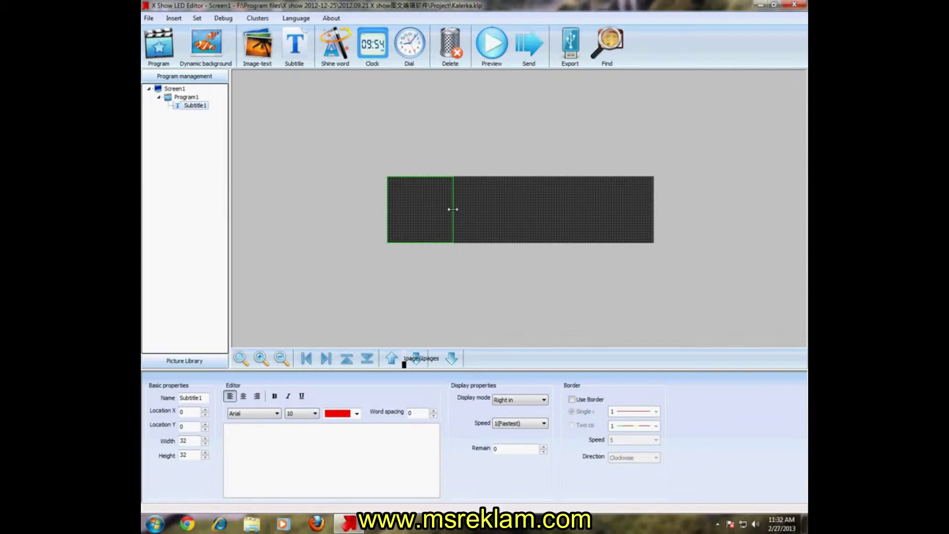
pyautogui.moveTo(453, 209); pyautogui.dragTo(653, 210)
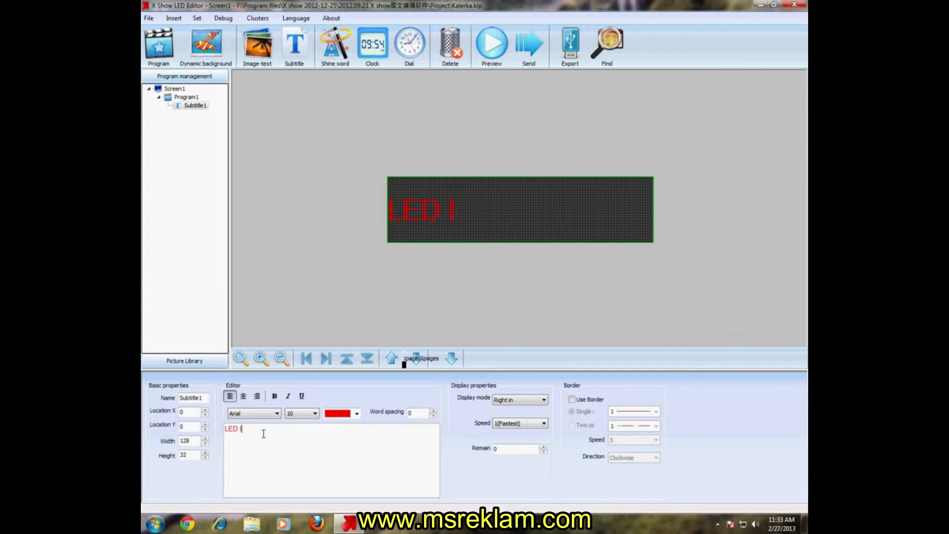
pyautogui.write('MPRESSIONS')
# Step: Try different fonts on the whole "LED IMPRESSIONS" text, including Arial Black, Arial Rounded and Bookman Old Style
pyautogui.moveTo(292, 429); pyautogui.dragTo(220, 430)
pyautogui.click(278, 413)
pyautogui.click(267, 430)
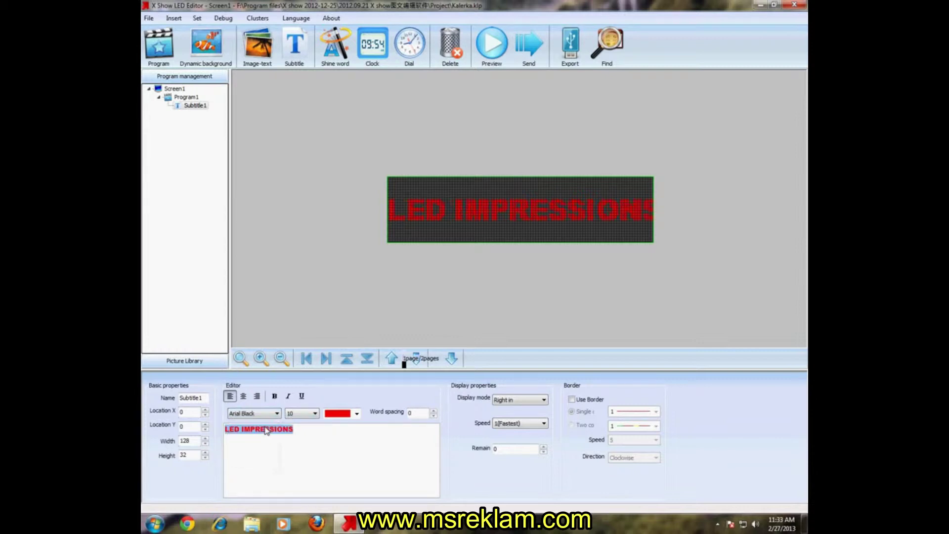
pyautogui.press('Down')
pyautogui.press('Down')
pyautogui.press('Down')
pyautogui.press('Down')
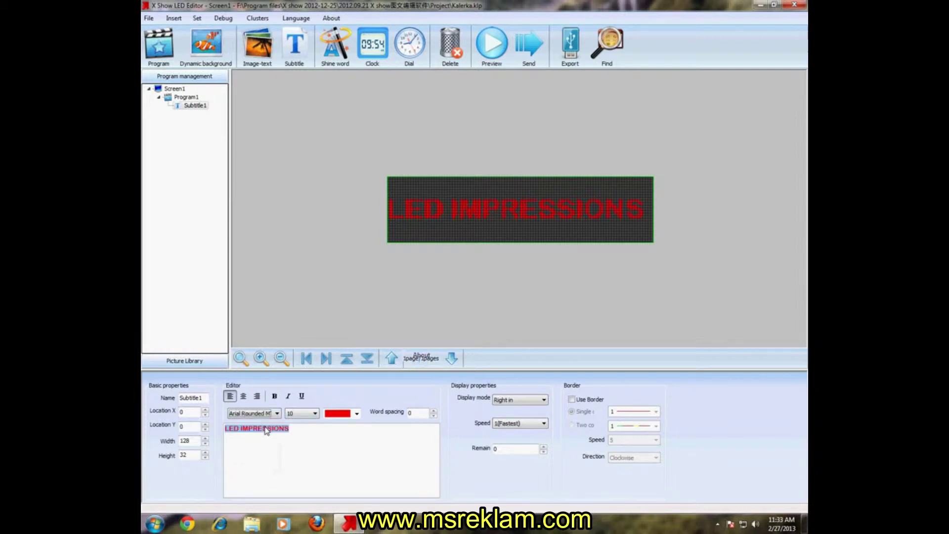
pyautogui.press('Down')
pyautogui.press('Down')
pyautogui.press('Down')
pyautogui.press('Down')
pyautogui.press('Down')
pyautogui.press('Down')
pyautogui.press('Down')
pyautogui.press('Down')
pyautogui.press('Down')
pyautogui.press('Down')
pyautogui.press('Down')
pyautogui.press('Down')
pyautogui.press('Down')
pyautogui.press('Down')
pyautogui.press('Down')
pyautogui.press('Down')
pyautogui.press('Down')
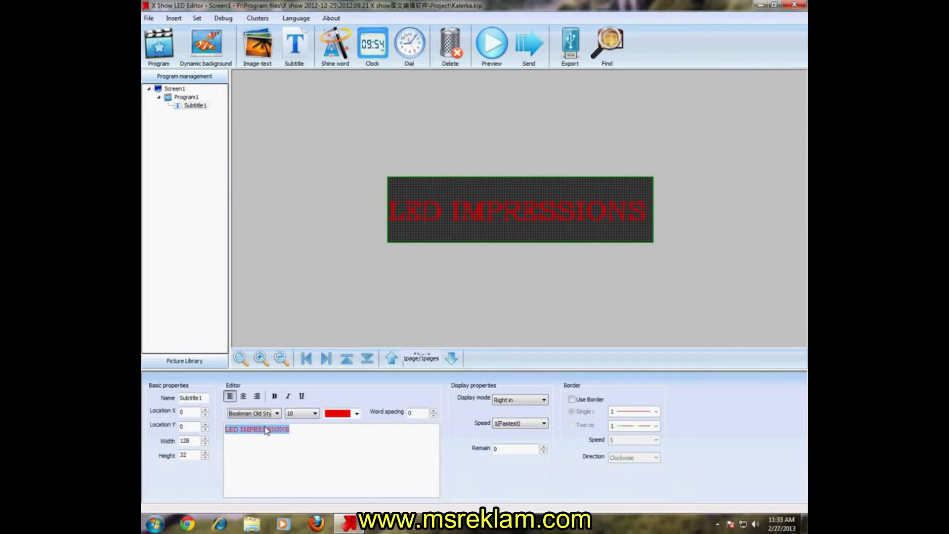
pyautogui.press('Down')
pyautogui.press('Down')
pyautogui.press('Down')
pyautogui.press('Down')
pyautogui.press('Down')
pyautogui.press('Down')
pyautogui.press('Down')
pyautogui.press('Down')
pyautogui.press('Down')
pyautogui.press('Down')
pyautogui.press('Down')
pyautogui.press('Down')
pyautogui.press('Down')
pyautogui.press('Down')
pyautogui.press('Down')
pyautogui.press('Down')
pyautogui.press('Down')
pyautogui.press('Down')
pyautogui.press('Down')
pyautogui.press('Down')
# Step: Make the "LED IMPRESSIONS" text bold and try font sizes 14 and 11 before settling on 10
pyautogui.click(275, 395)
pyautogui.click(315, 413)
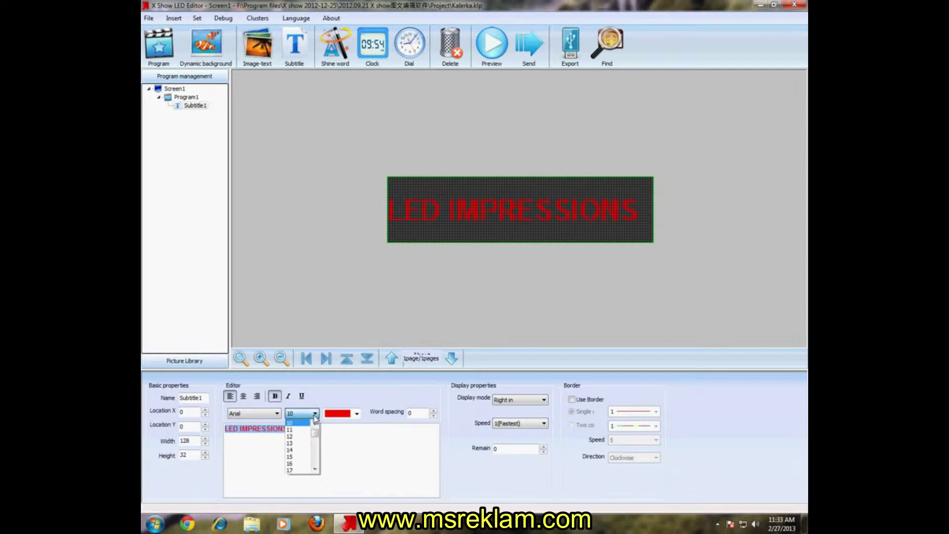
pyautogui.click(301, 449)
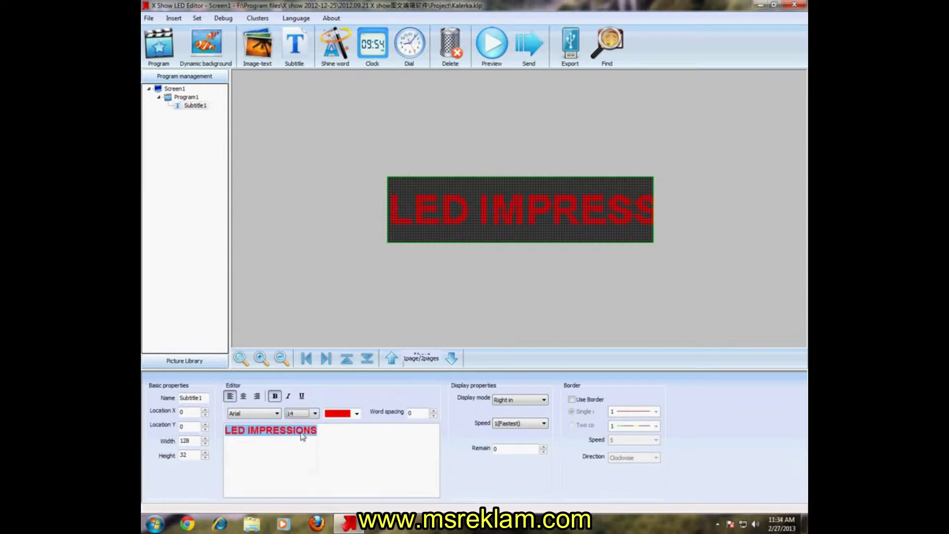
pyautogui.click(305, 414)
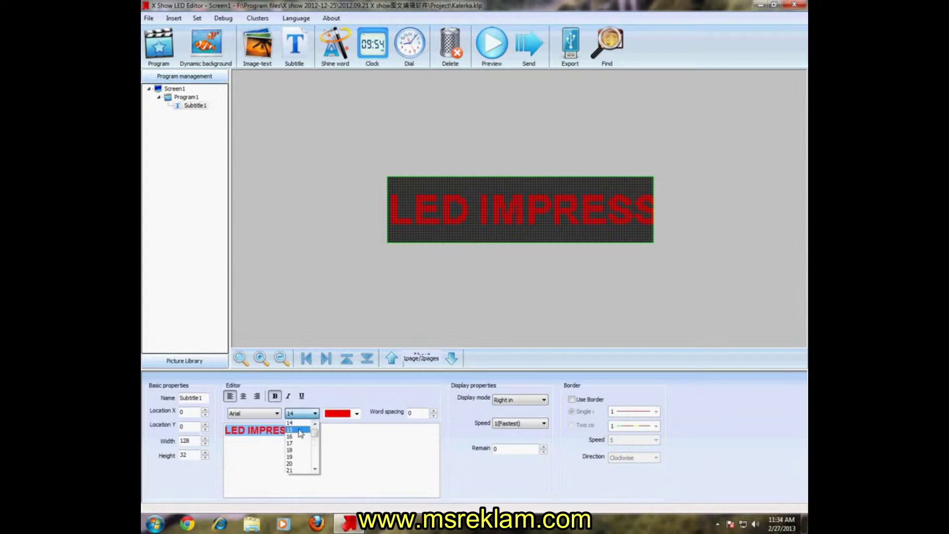
pyautogui.click(298, 423)
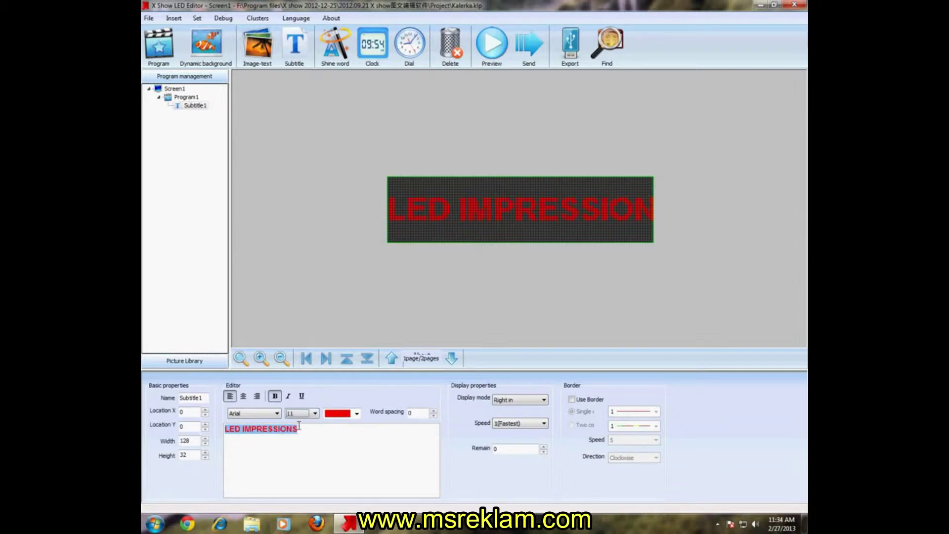
pyautogui.click(310, 414)
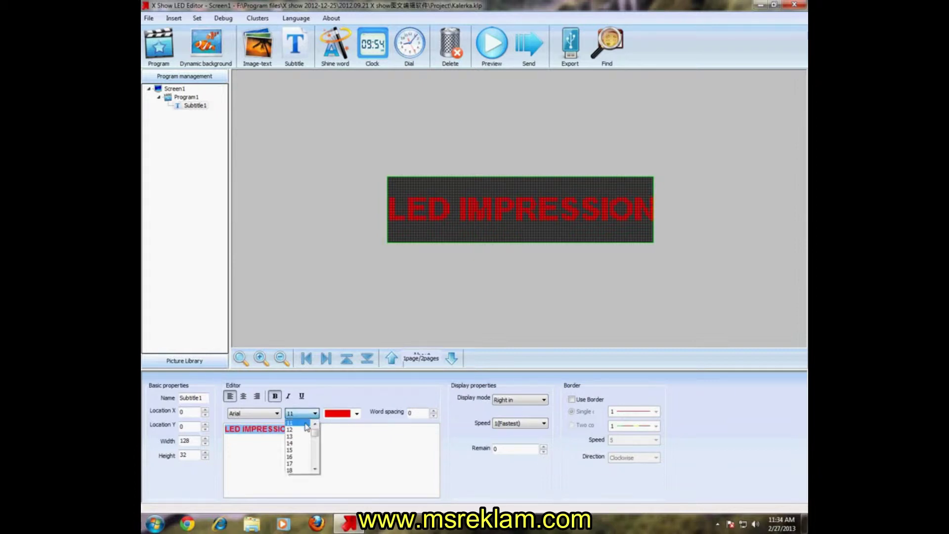
pyautogui.click(302, 437)
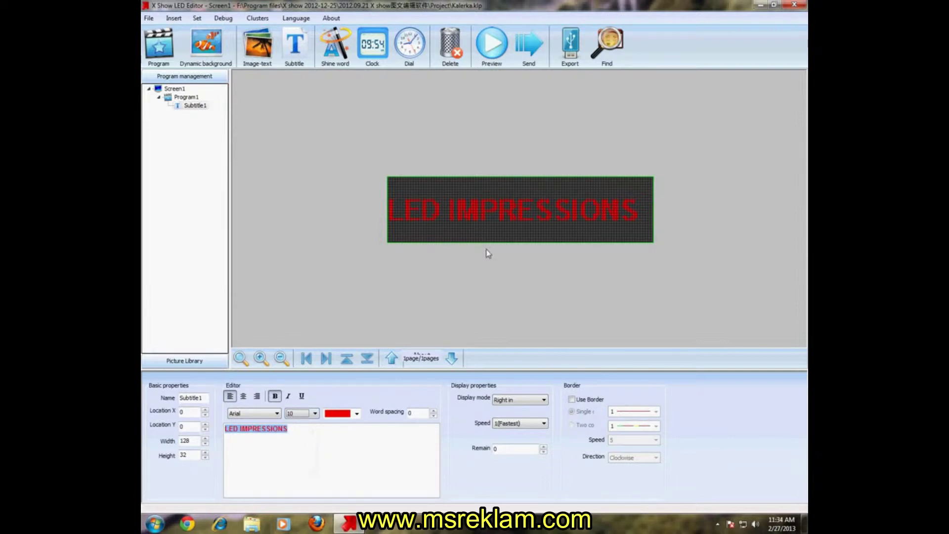
# Step: Reduce the "LED IMPRESSIONS" subtitle's height to 16 and place a second subtitle of height 16 directly below it
pyautogui.moveTo(485, 242); pyautogui.dragTo(490, 208)
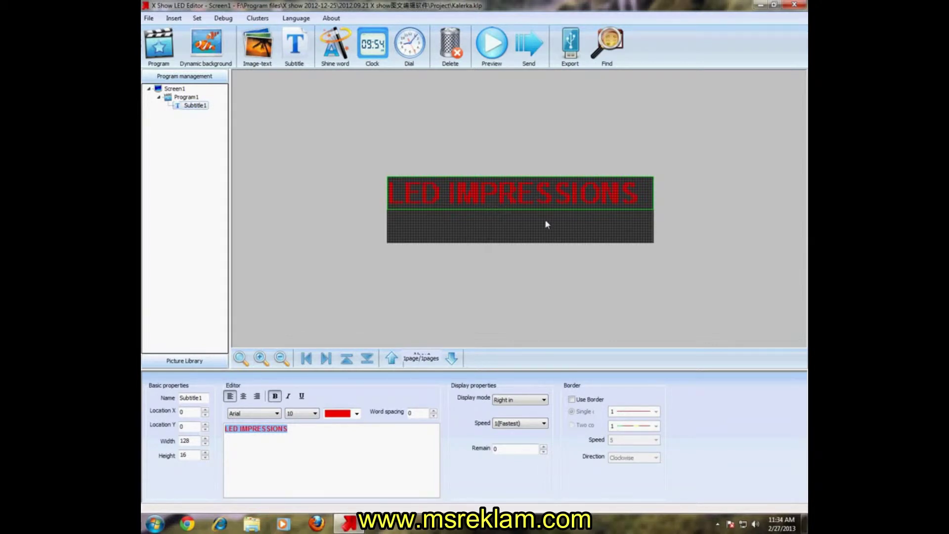
pyautogui.click(299, 39)
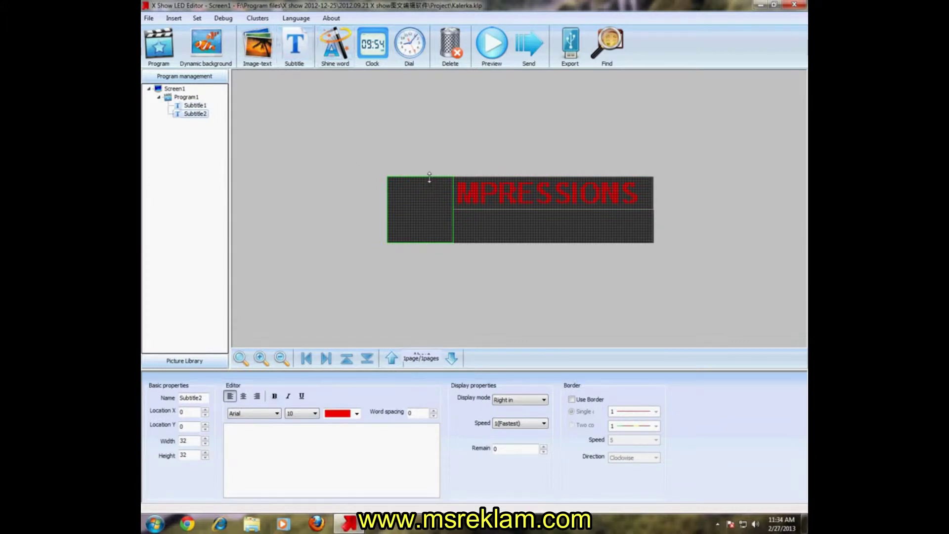
pyautogui.click(204, 458)
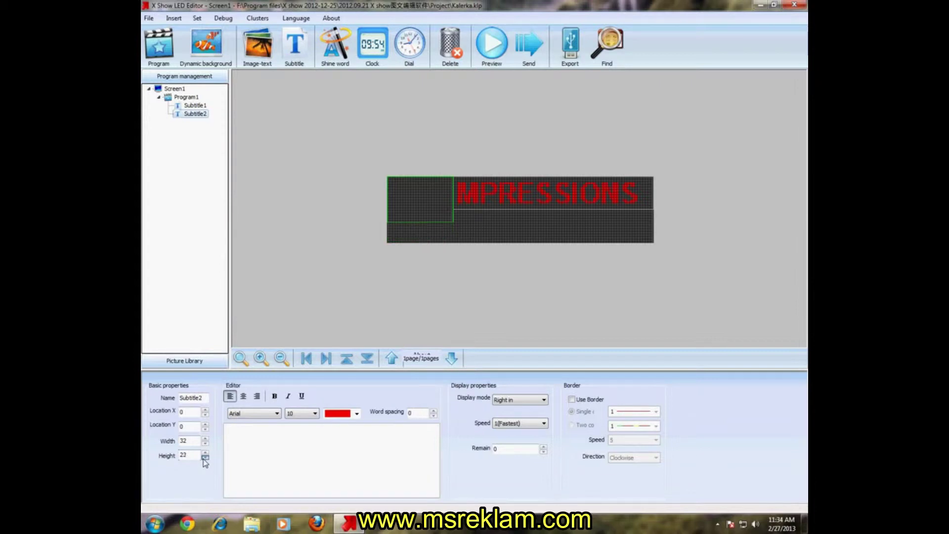
pyautogui.click(204, 458)
pyautogui.click(205, 452)
pyautogui.moveTo(420, 188); pyautogui.dragTo(417, 220)
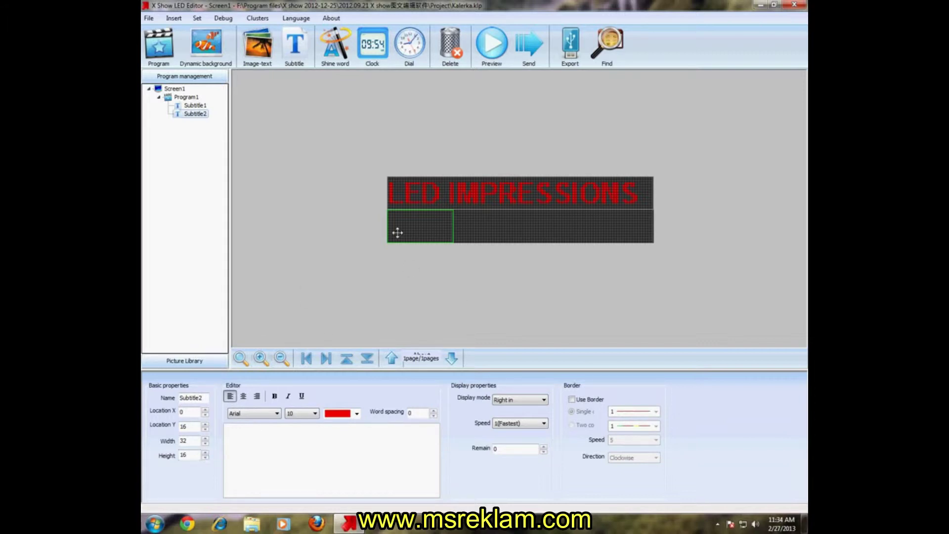
# Step: Resize the second subtitle to height 15 and the full 128 width, positioned at Y 17
pyautogui.click(404, 188)
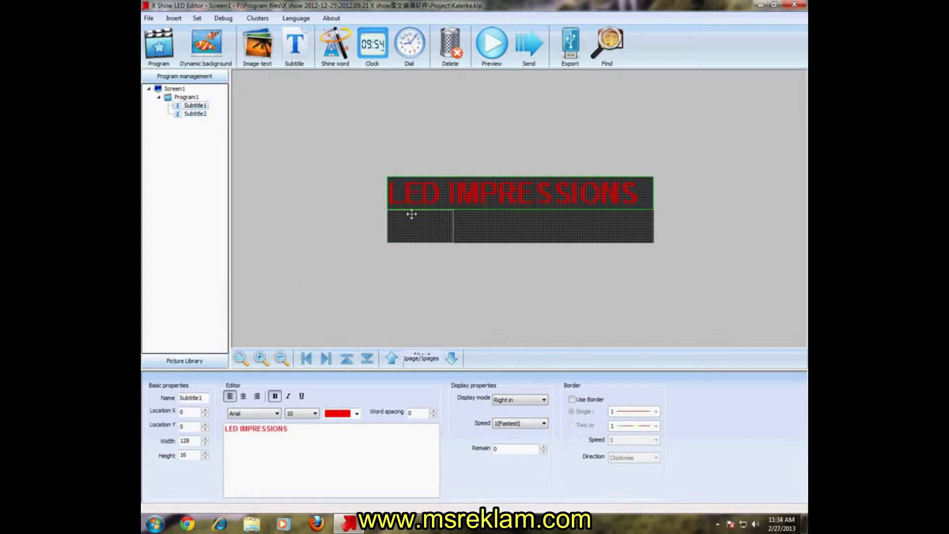
pyautogui.click(420, 230)
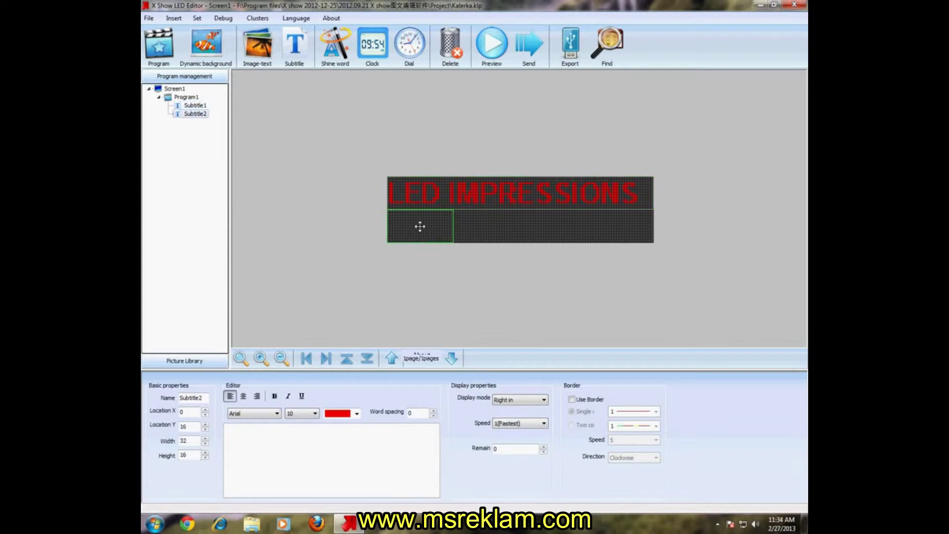
pyautogui.click(205, 457)
pyautogui.moveTo(429, 221); pyautogui.dragTo(665, 225)
# Step: Enter the phone number as the second subtitle's text and format it bold, size 11, with increased word spacing
pyautogui.click(270, 435)
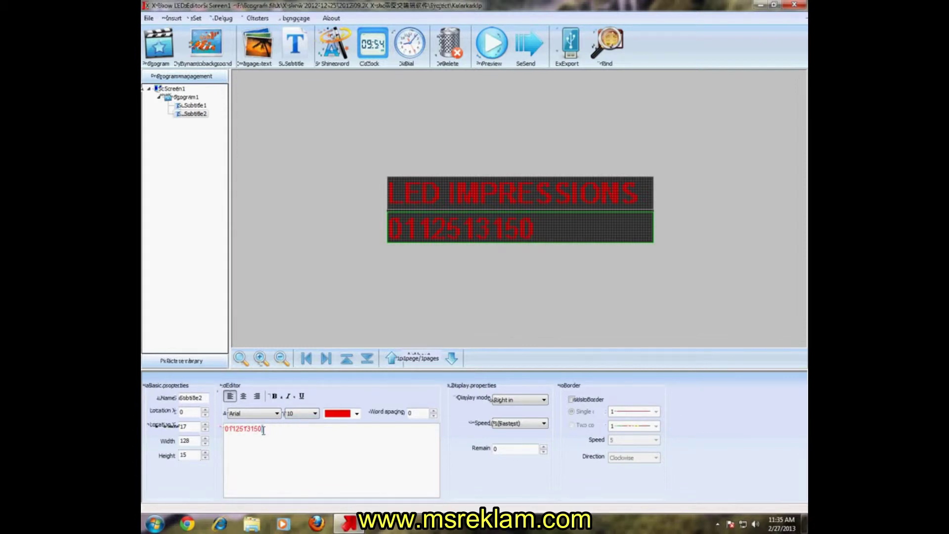
pyautogui.moveTo(263, 430); pyautogui.dragTo(215, 433)
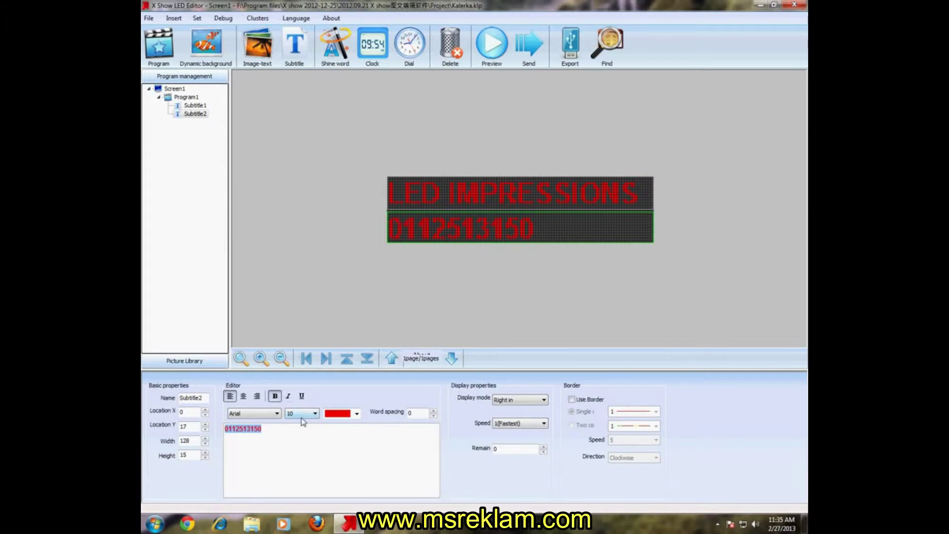
pyautogui.click(303, 413)
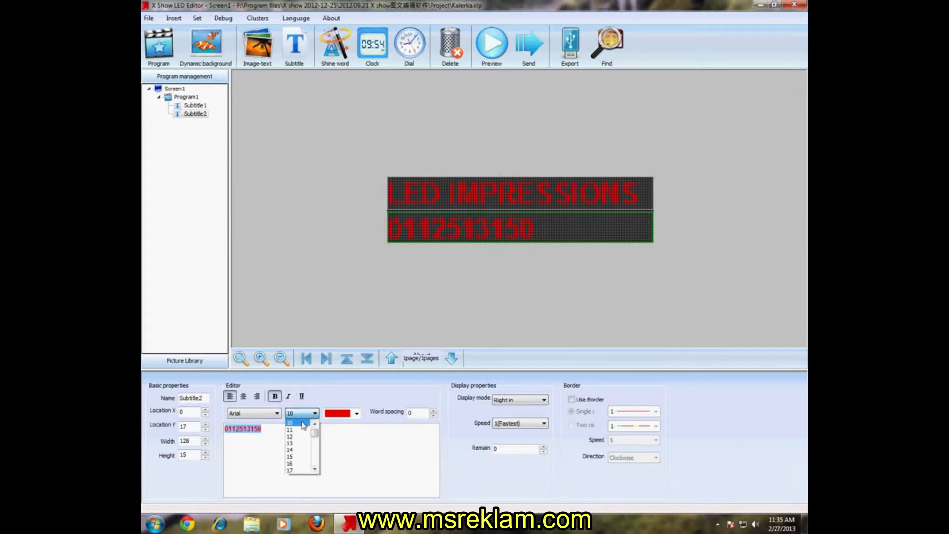
pyautogui.click(302, 428)
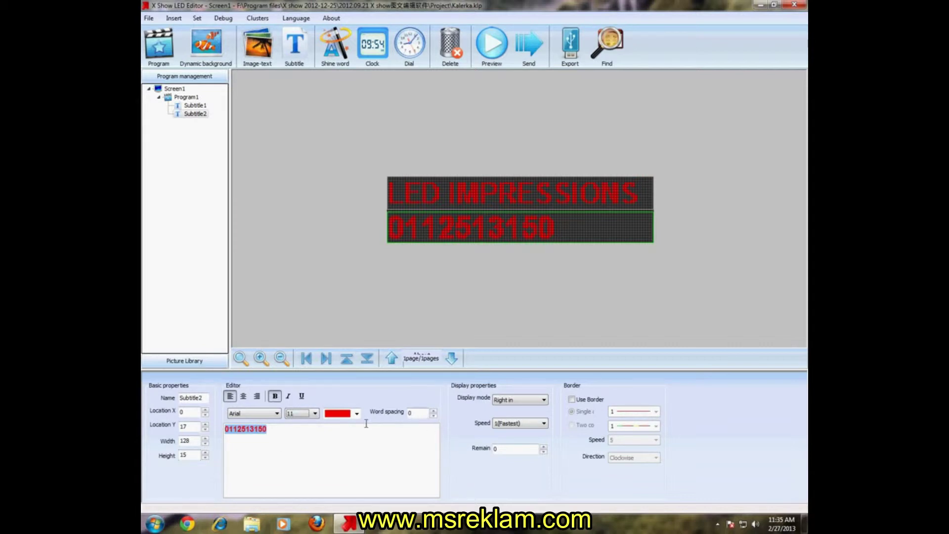
pyautogui.click(434, 411)
# Step: Preview how both subtitles scroll across the screen and stop the playback
pyautogui.click(198, 107)
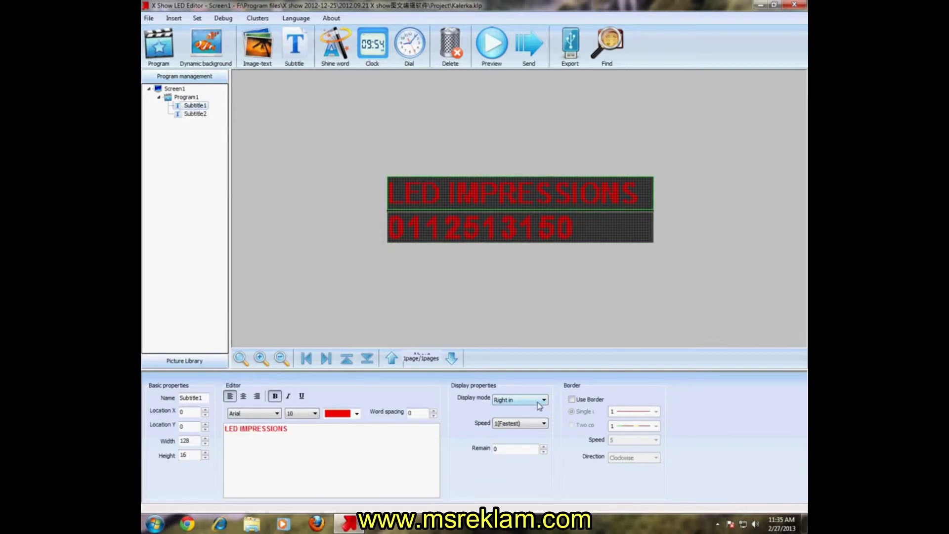
pyautogui.click(492, 46)
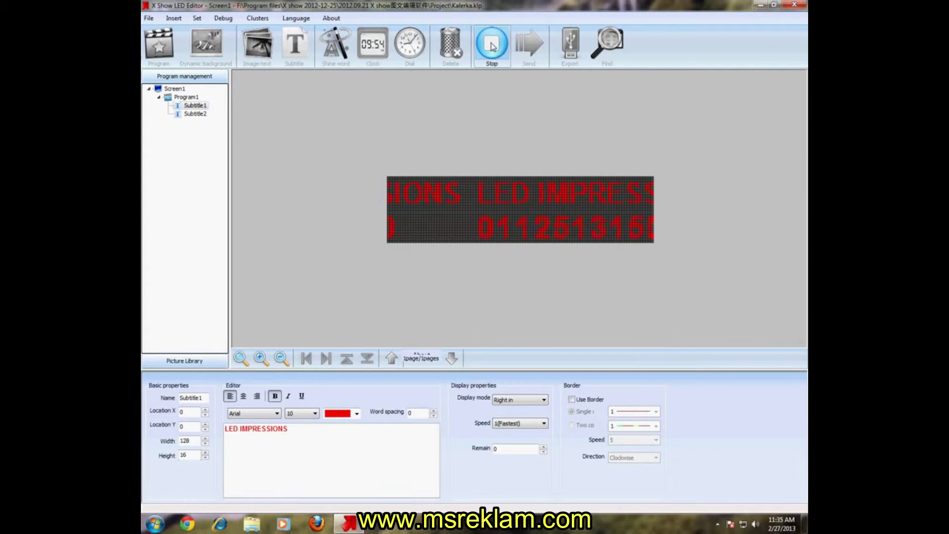
pyautogui.click(492, 46)
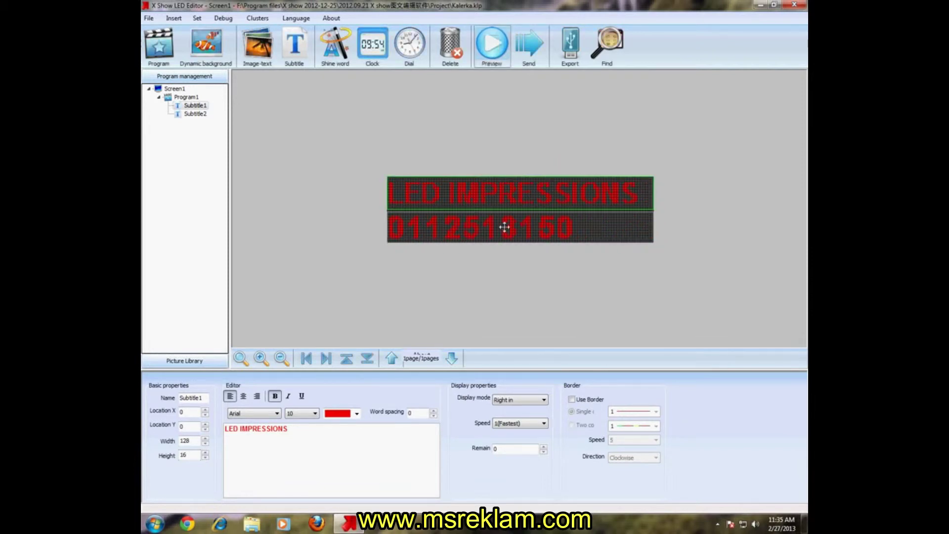
# Step: Give the "LED IMPRESSIONS" subtitle speed 5, remain 6 and a single-color border, and preview the playback
pyautogui.click(542, 425)
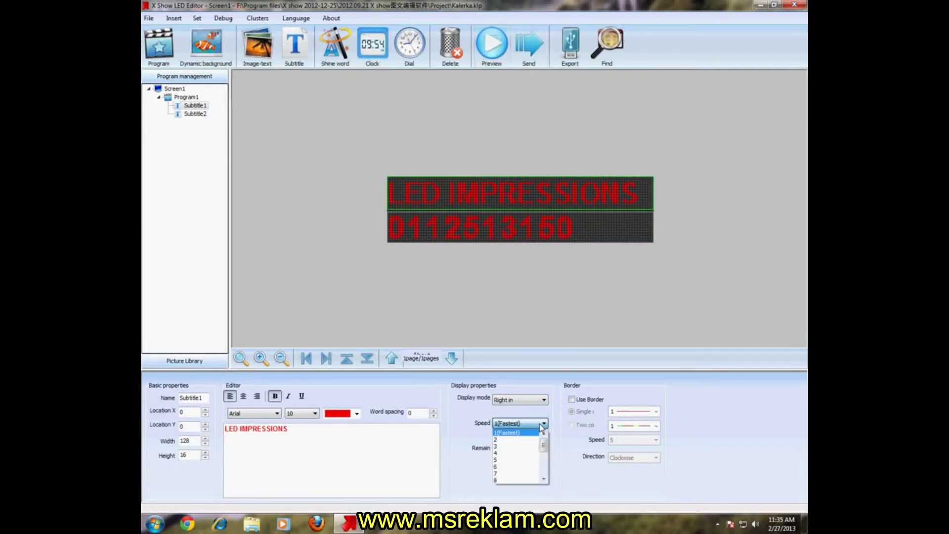
pyautogui.click(527, 460)
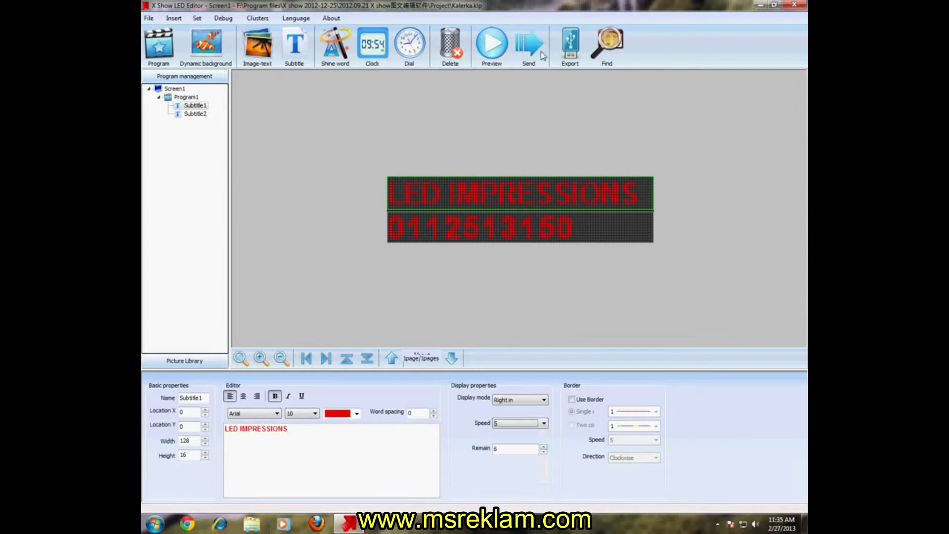
pyautogui.click(572, 400)
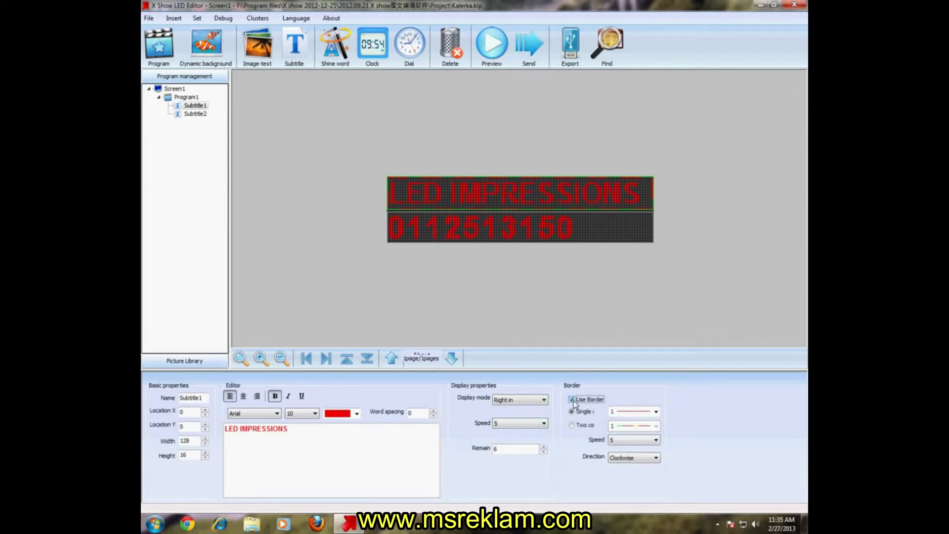
pyautogui.click(493, 43)
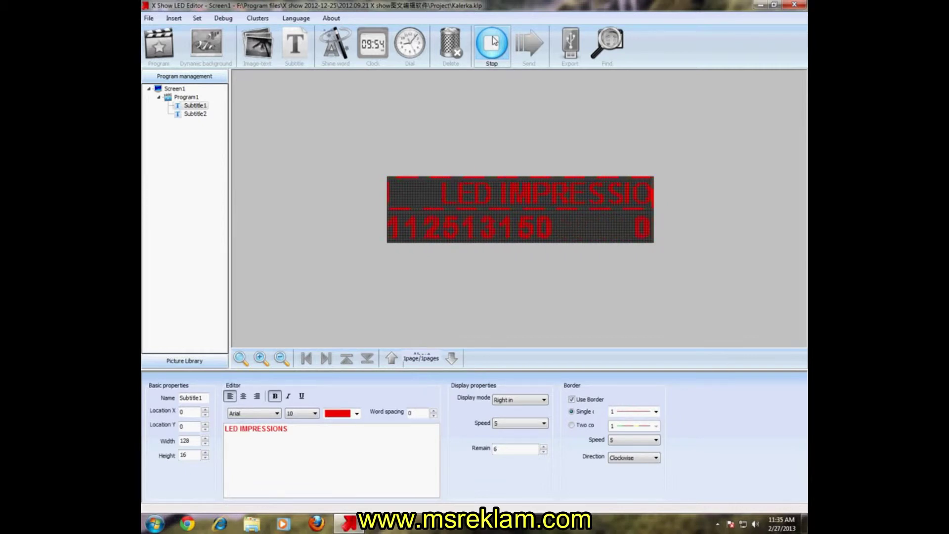
pyautogui.click(492, 42)
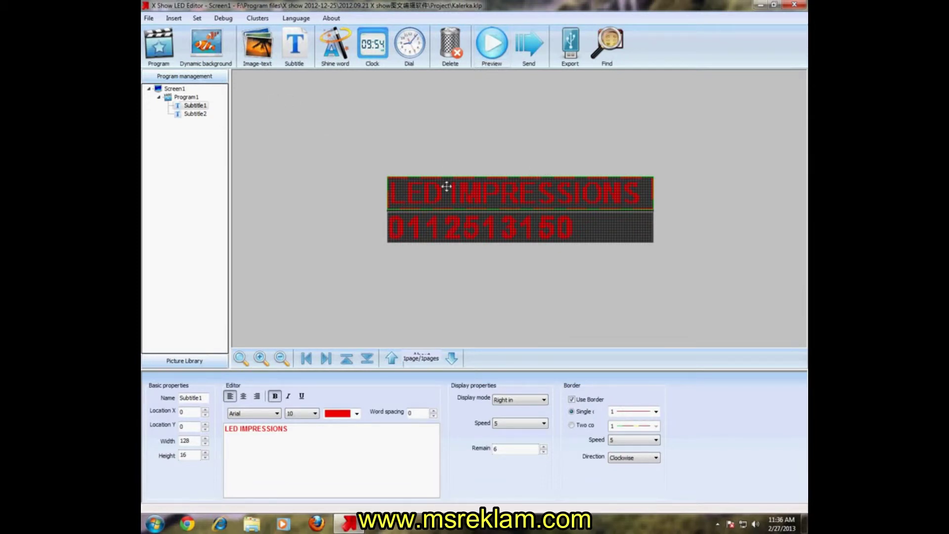
# Step: Add a second program containing a subtitle stretched to the full 128 width of the screen
pyautogui.click(158, 43)
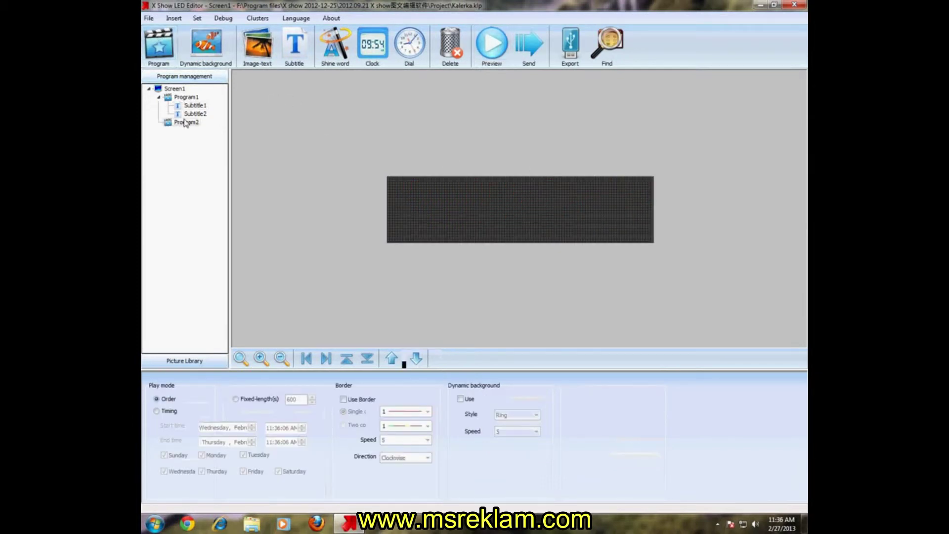
pyautogui.click(295, 47)
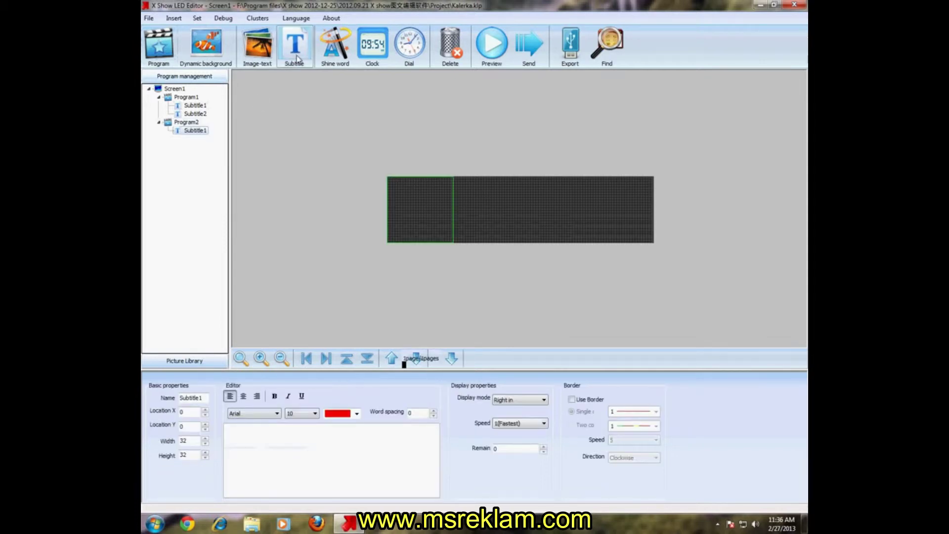
pyautogui.moveTo(452, 210); pyautogui.dragTo(701, 220)
# Step: Enter "LED DISPLAYBOARDS FOR SALE" as the new subtitle's text and set its font size to 23
pyautogui.click(253, 438)
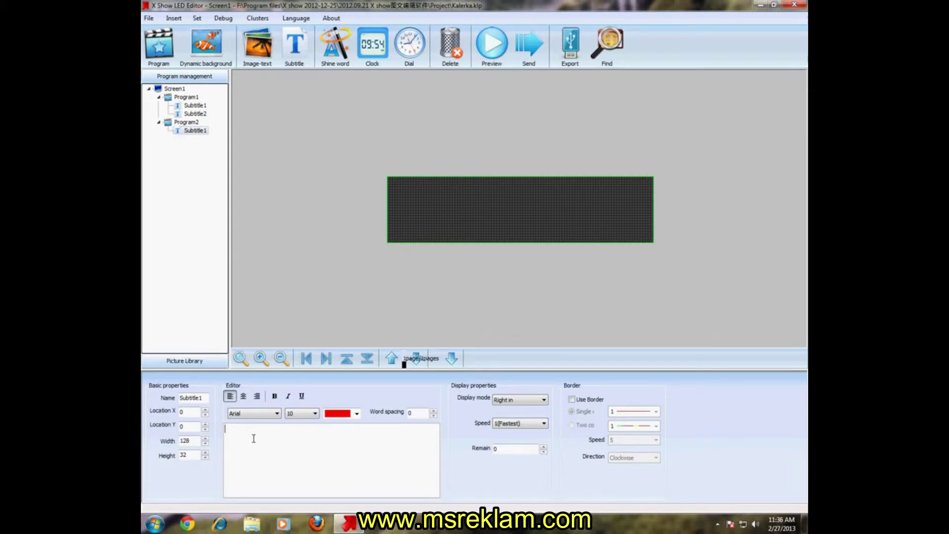
pyautogui.write('LED D')
pyautogui.write('ISPLAYBOARDS FOR SALE')
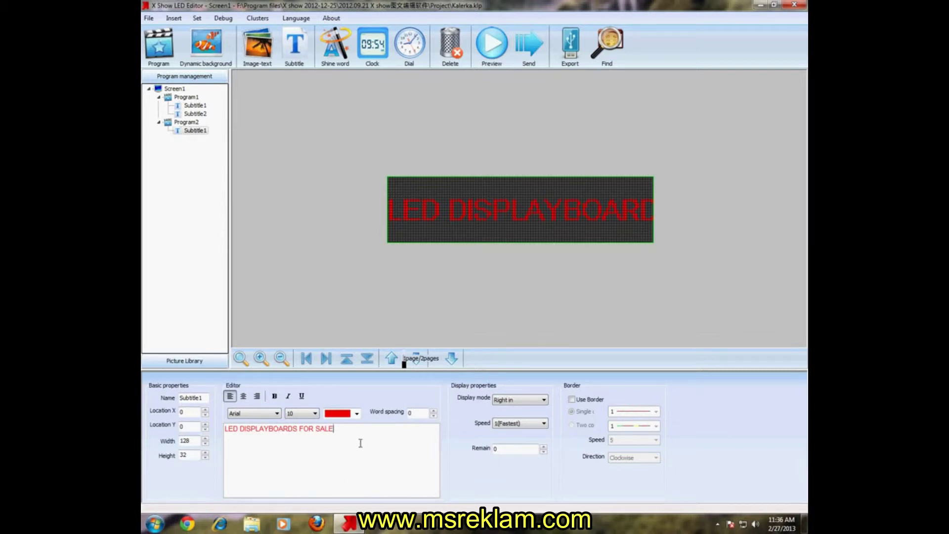
pyautogui.moveTo(331, 431); pyautogui.dragTo(199, 438)
pyautogui.click(306, 415)
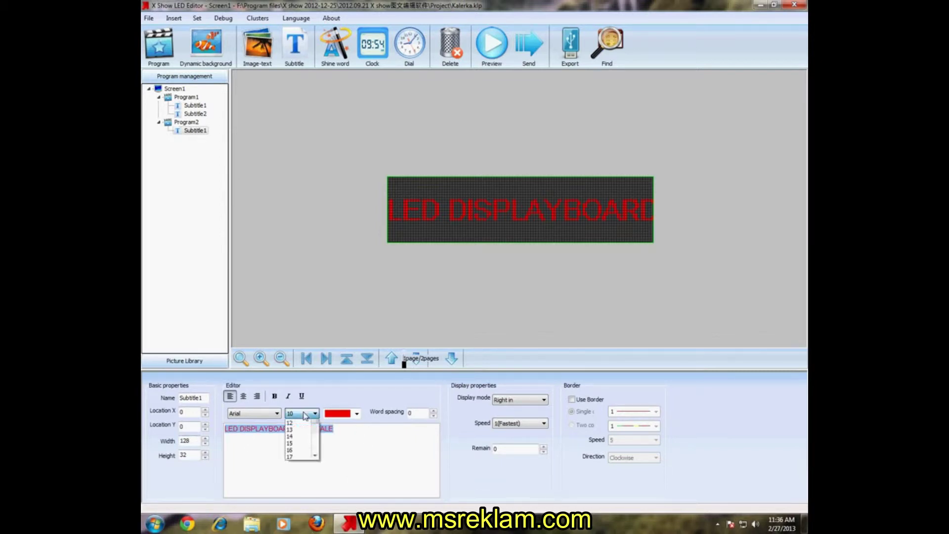
pyautogui.click(298, 465)
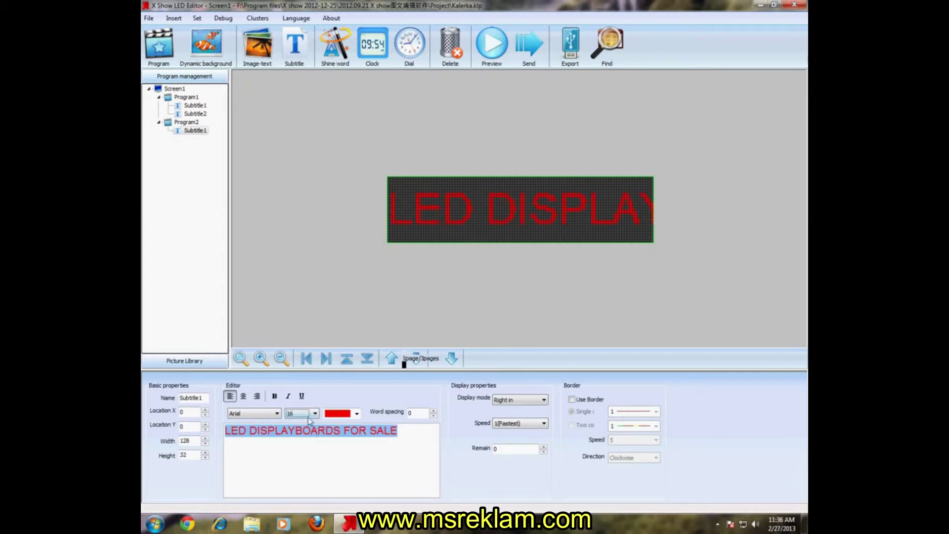
pyautogui.click(309, 416)
pyautogui.click(300, 470)
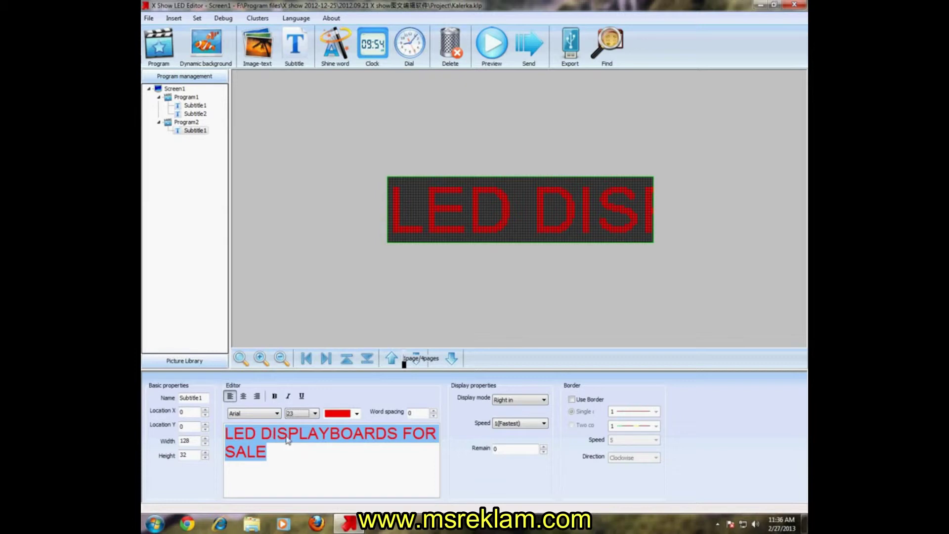
# Step: Insert spaces before and after "LED" so the word sits alone near the middle of the first page
pyautogui.click(259, 434)
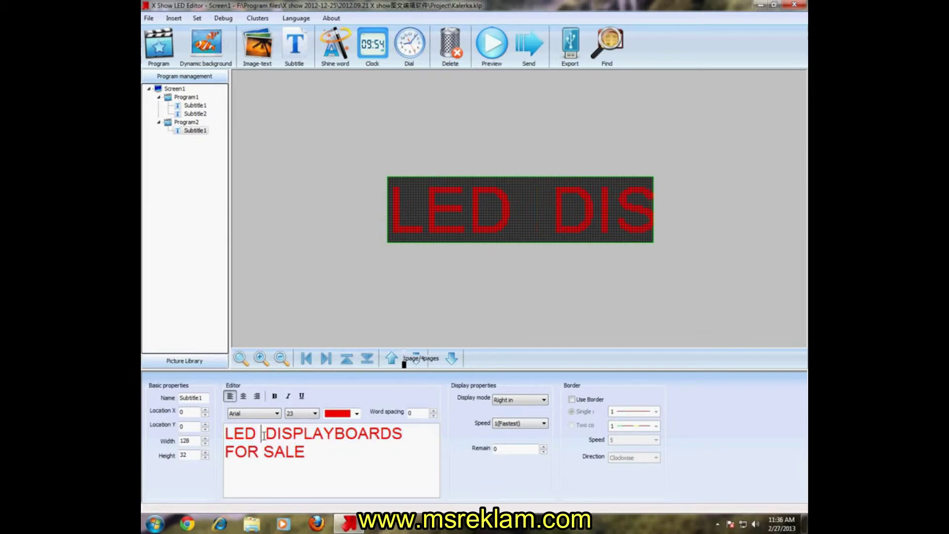
pyautogui.click(227, 435)
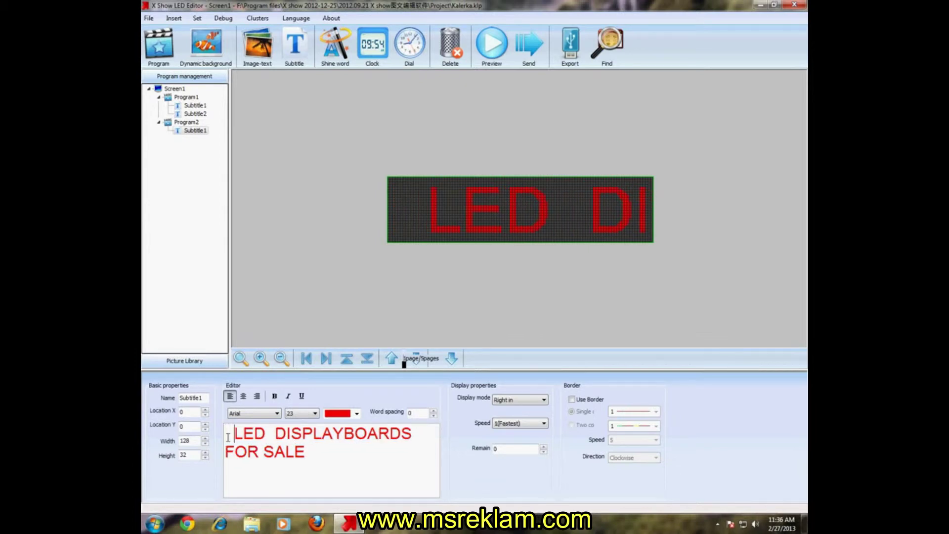
pyautogui.click(278, 434)
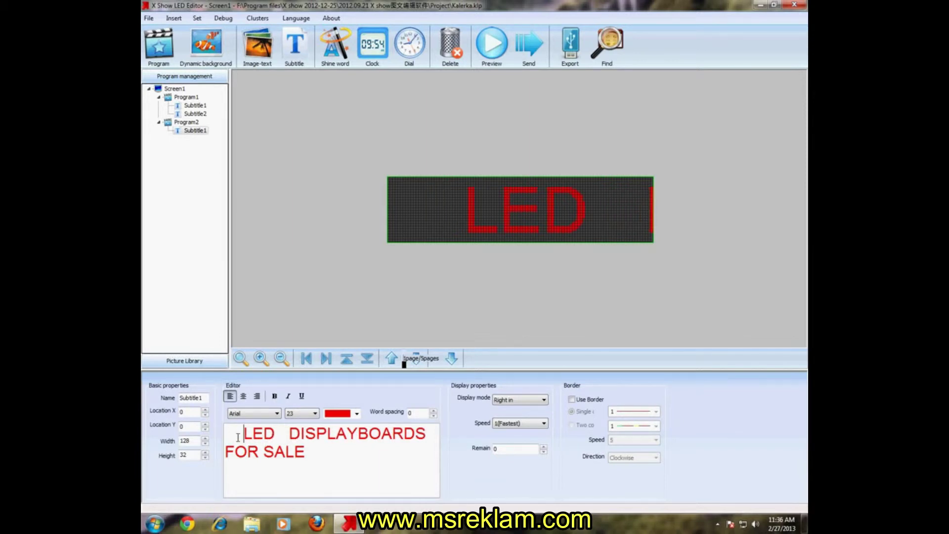
pyautogui.click(289, 434)
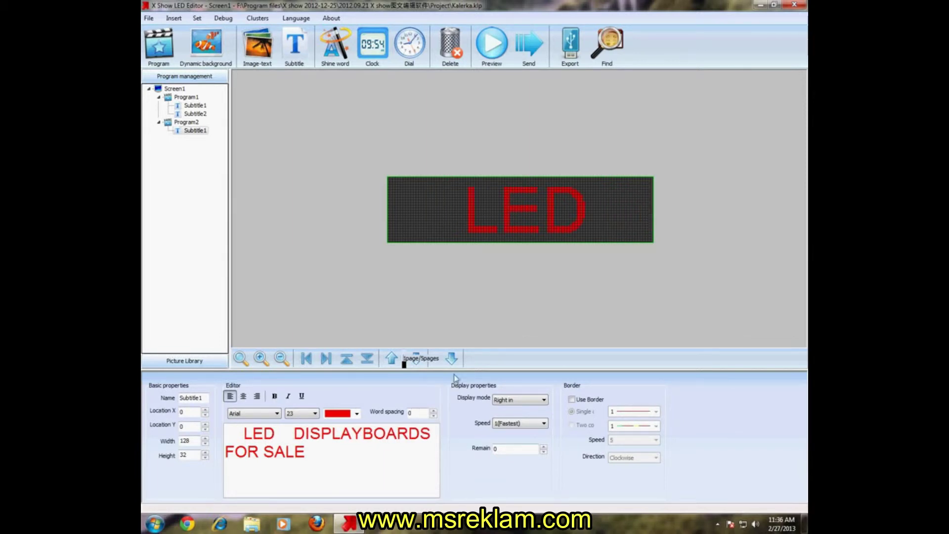
# Step: Reduce the word "DISPLAY" to font size 22 so it fits on the second page
pyautogui.click(452, 360)
pyautogui.click(363, 434)
pyautogui.moveTo(363, 434); pyautogui.dragTo(298, 436)
pyautogui.click(315, 413)
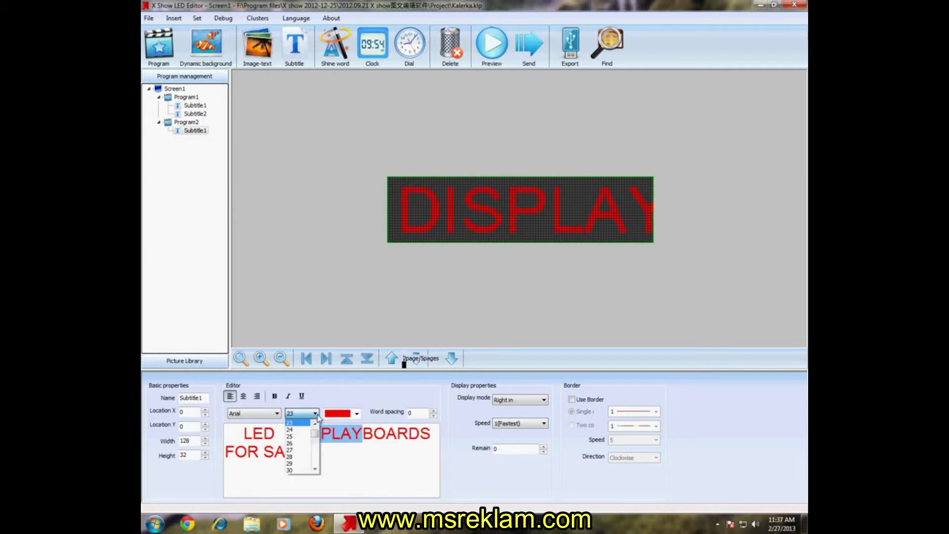
pyautogui.scroll(2, 308, 432)
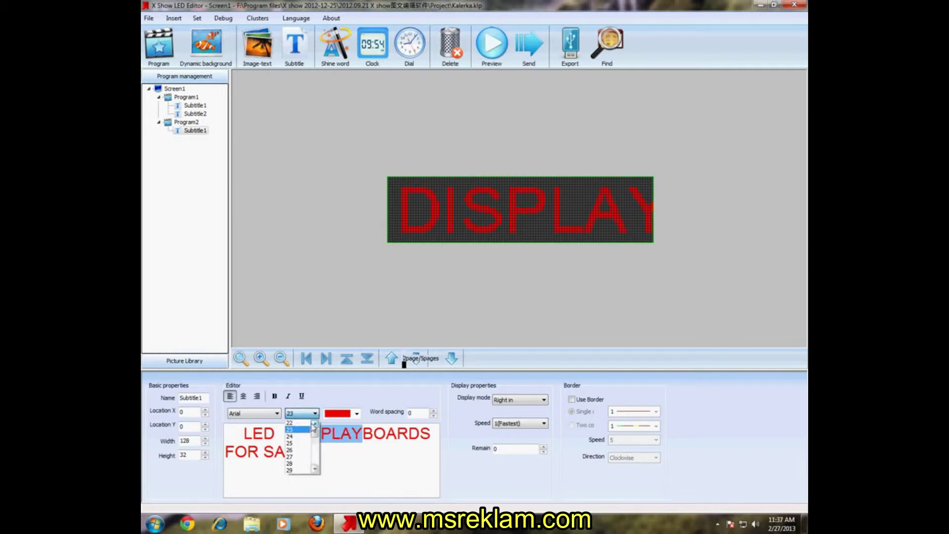
pyautogui.click(308, 430)
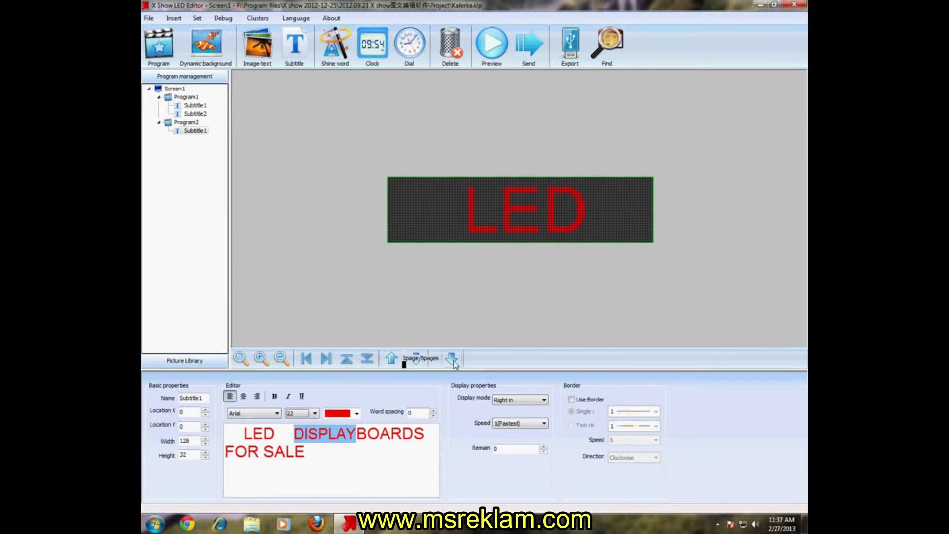
# Step: Separate "DISPLAY" and "BOARDS" with a space and set "BOARDS" to font size 22
pyautogui.click(357, 434)
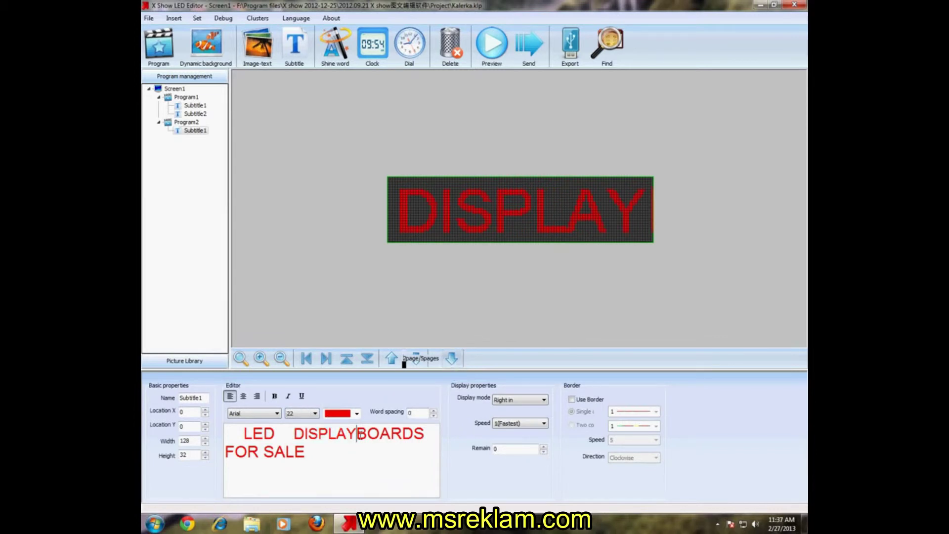
pyautogui.click(454, 359)
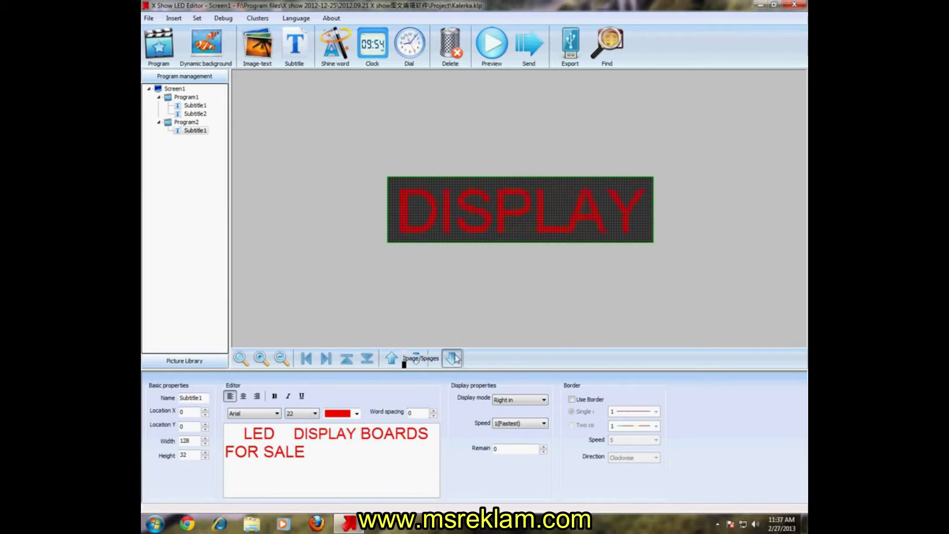
pyautogui.click(455, 359)
pyautogui.moveTo(430, 434); pyautogui.dragTo(361, 435)
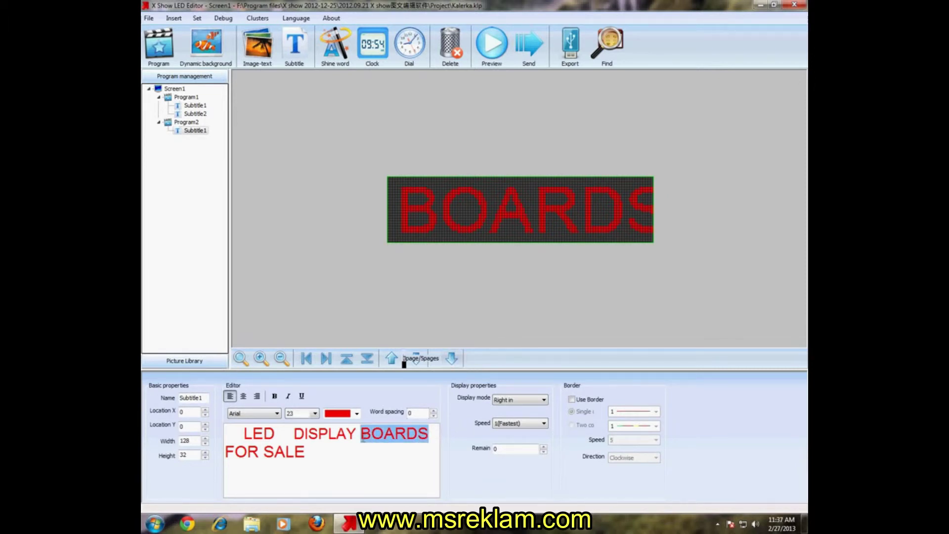
pyautogui.click(314, 414)
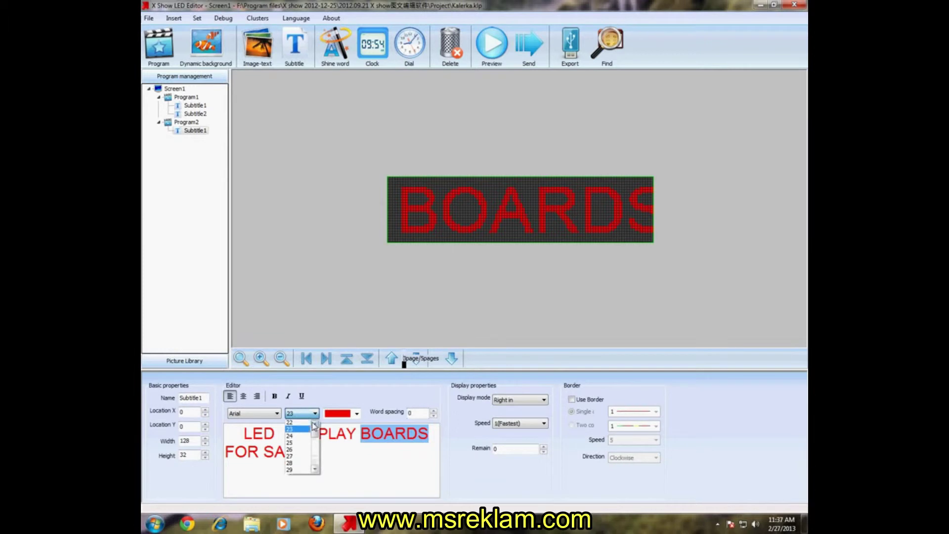
pyautogui.click(300, 438)
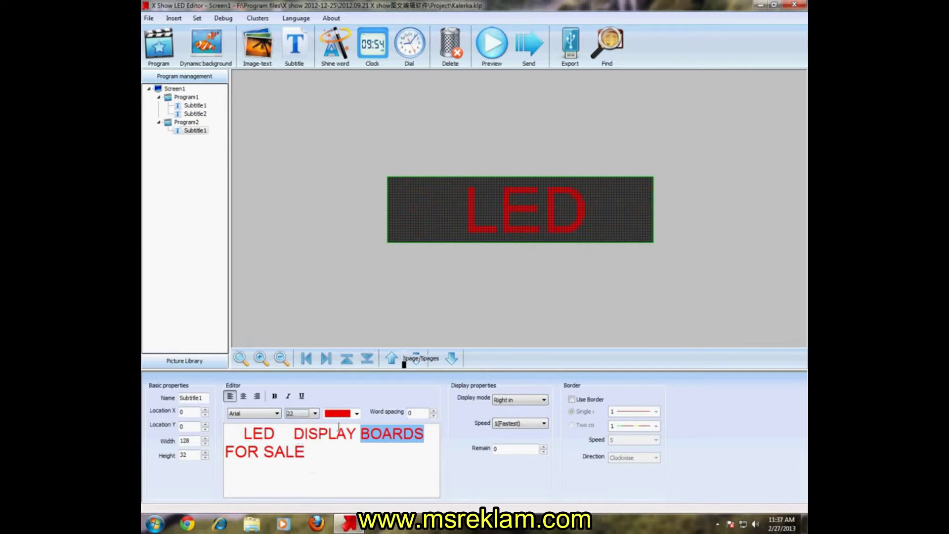
# Step: Insert spaces before "FOR" to centre the word on the fourth page, checking the pages
pyautogui.click(449, 360)
pyautogui.click(448, 362)
pyautogui.click(448, 361)
pyautogui.click(226, 452)
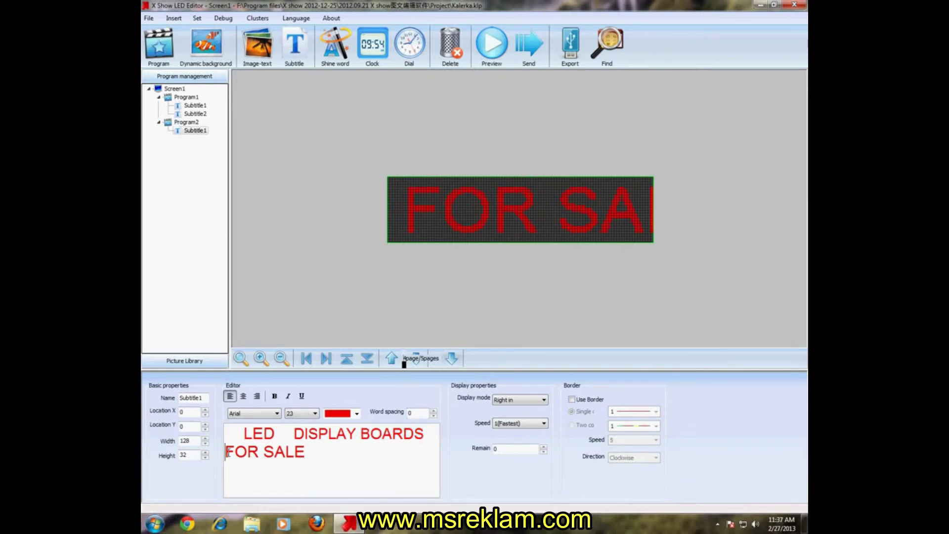
pyautogui.click(452, 360)
pyautogui.click(452, 361)
pyautogui.click(452, 361)
# Step: Add spaces between "FOR" and "SALE" so that "SALE" falls on its own last page
pyautogui.click(258, 452)
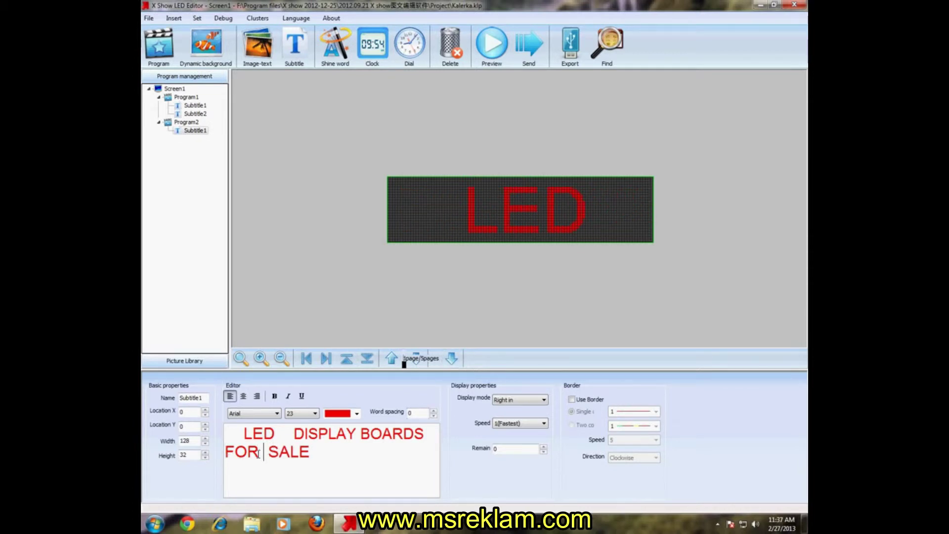
pyautogui.doubleClick(445, 362)
pyautogui.click(445, 363)
pyautogui.click(445, 363)
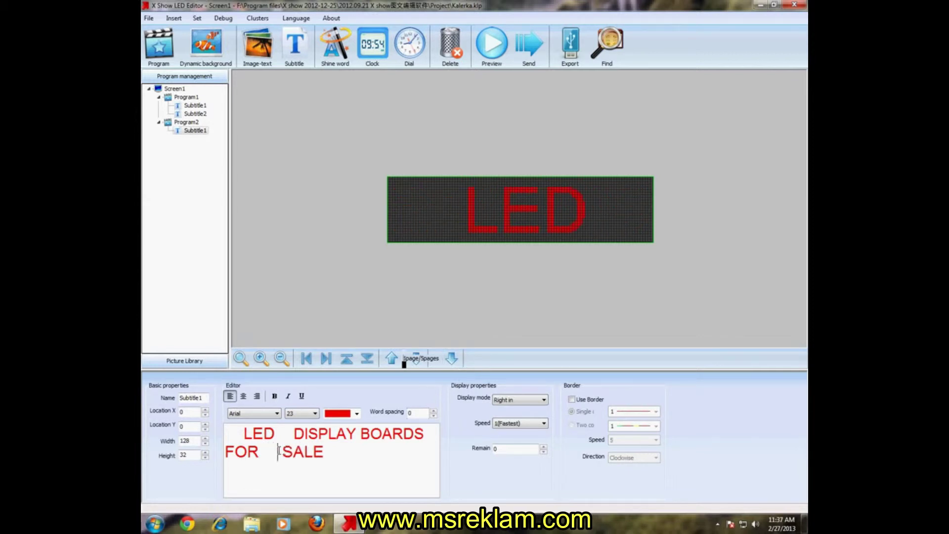
pyautogui.click(453, 360)
pyautogui.doubleClick(455, 364)
pyautogui.click(456, 364)
# Step: Set the second program's subtitle to speed 5 with display mode Down in, and preview the playback
pyautogui.click(543, 423)
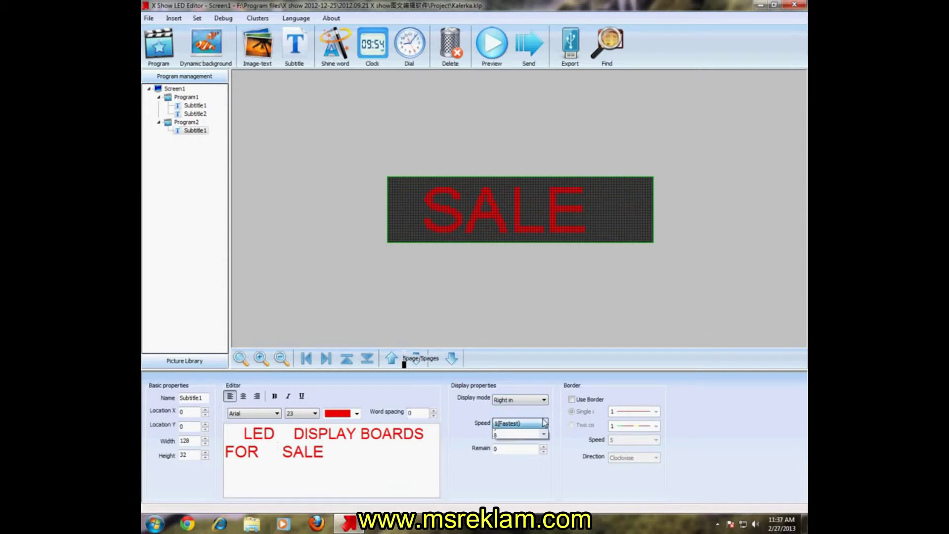
pyautogui.click(529, 467)
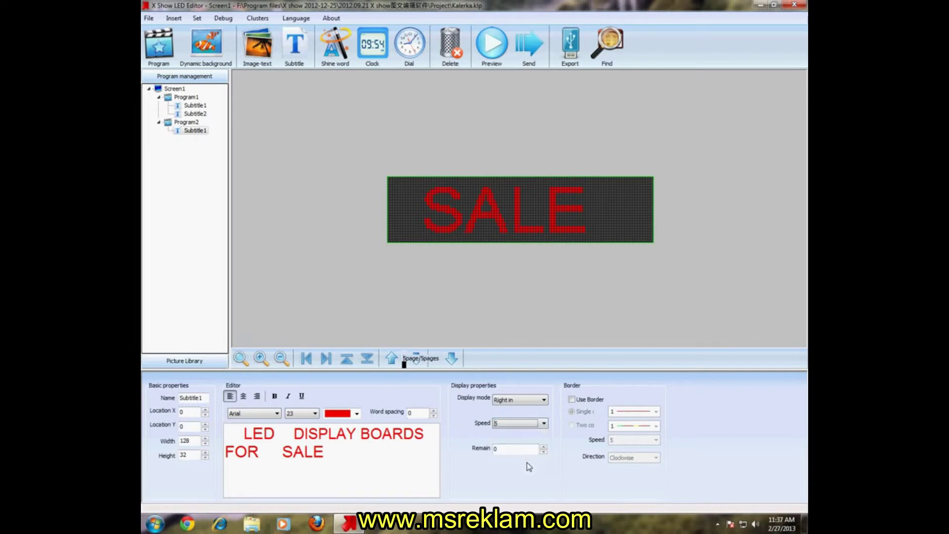
pyautogui.click(528, 399)
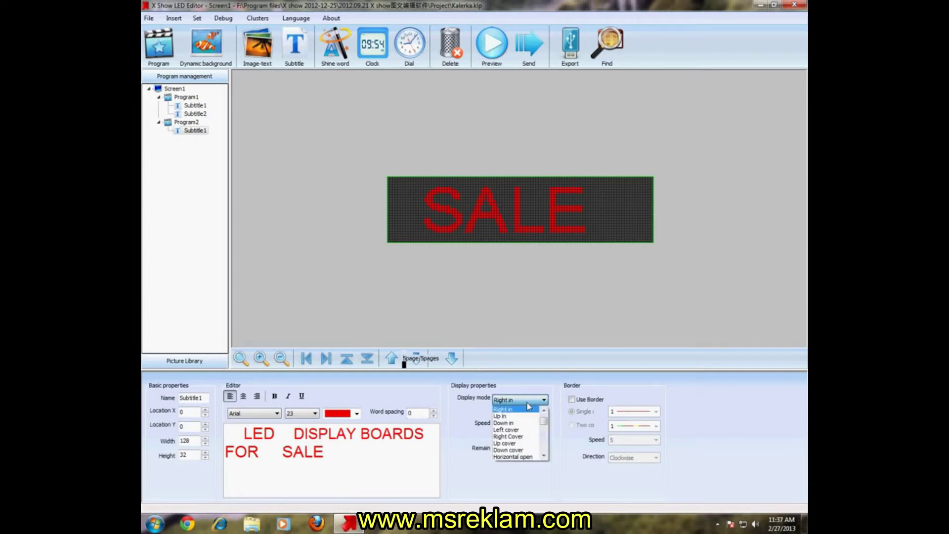
pyautogui.click(503, 423)
pyautogui.click(492, 55)
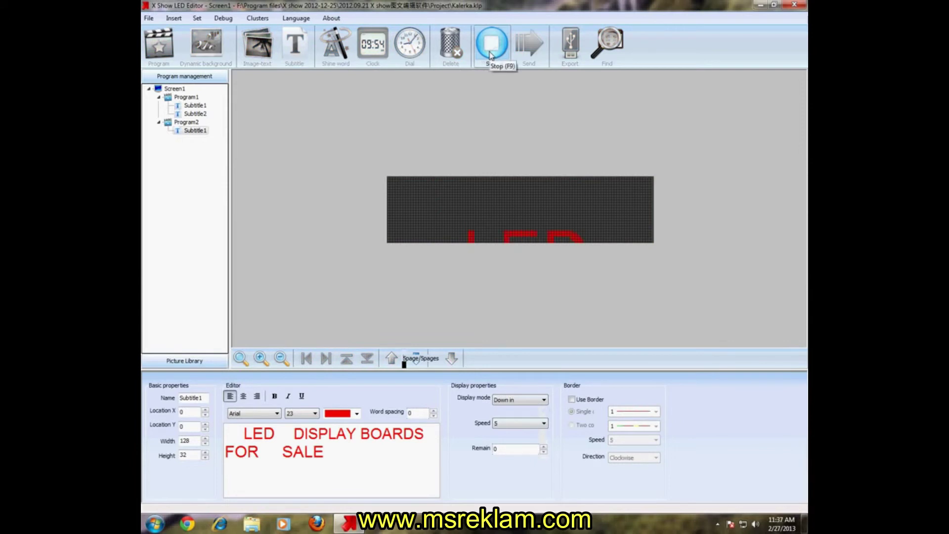
# Step: Change the subtitle's display mode to Up in and preview how its pages play
pyautogui.click(543, 399)
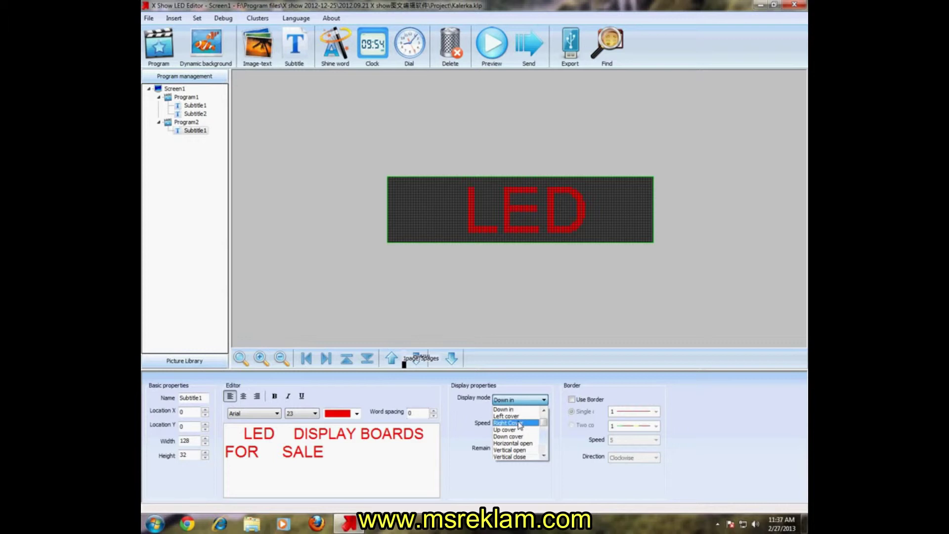
pyautogui.scroll(3, 520, 425)
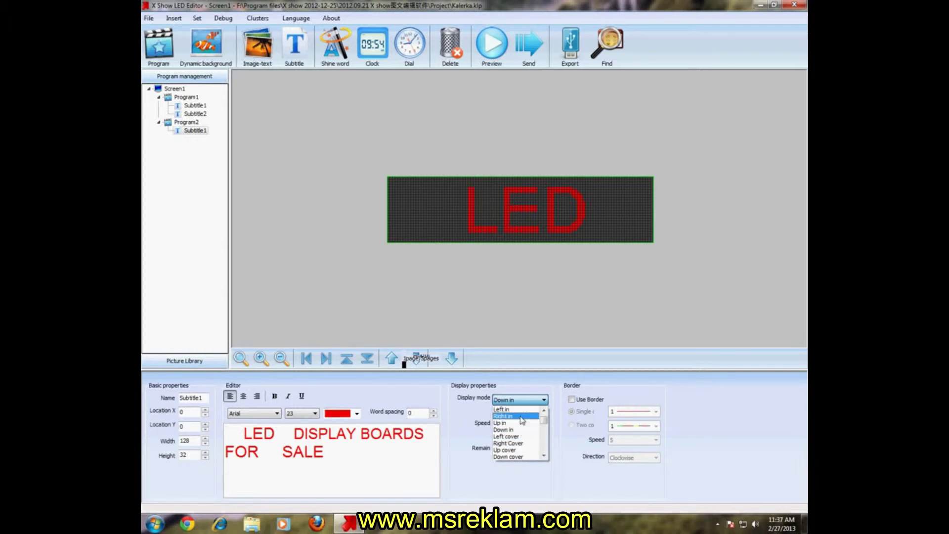
pyautogui.click(521, 423)
pyautogui.click(492, 50)
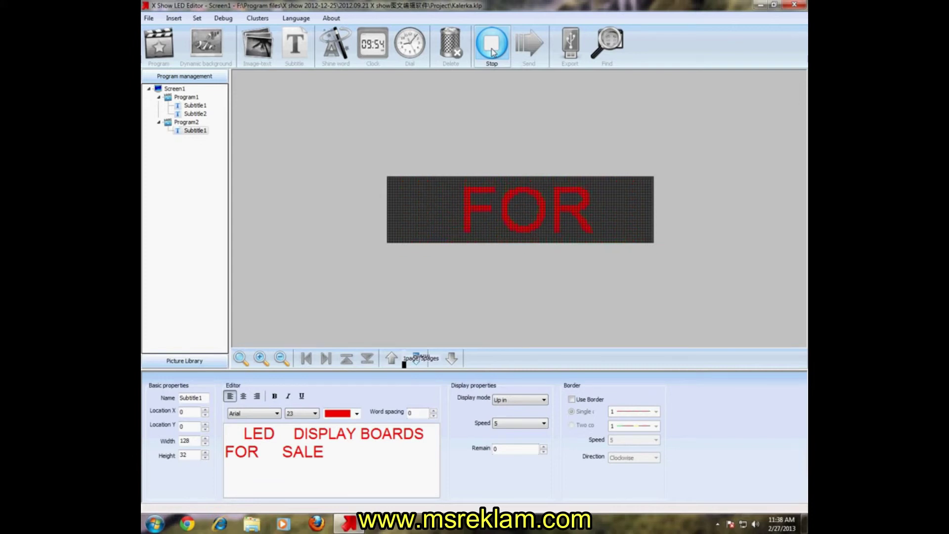
pyautogui.click(491, 52)
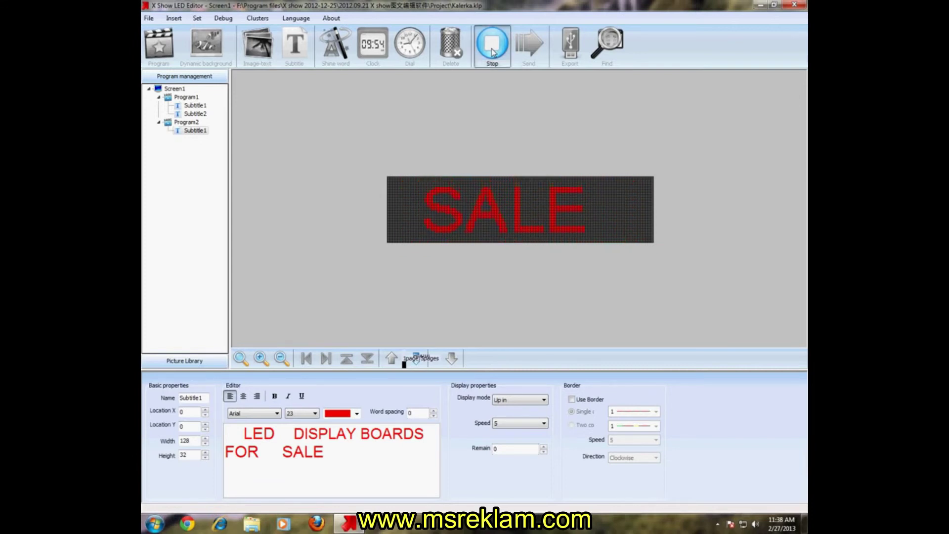
# Step: Switch the second program's subtitle to the Down in display mode and preview how it plays
pyautogui.click(534, 400)
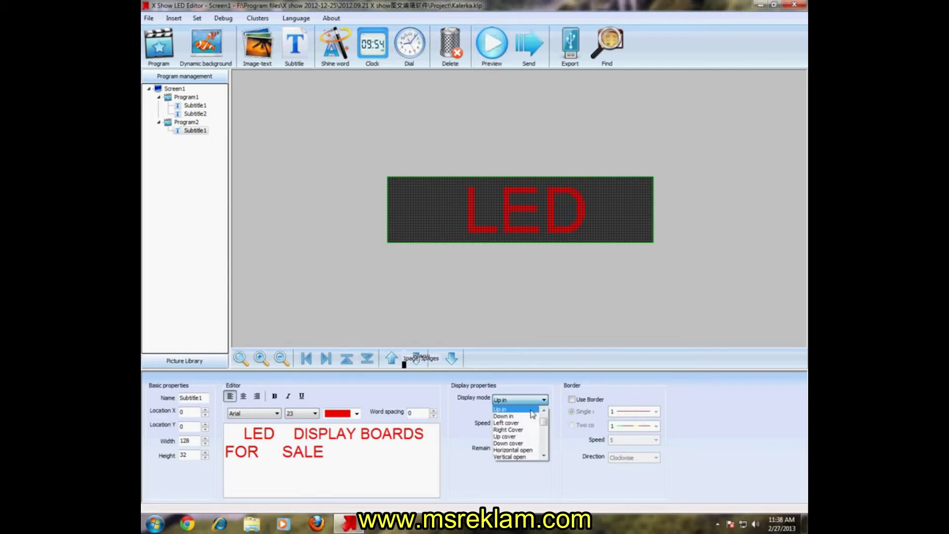
pyautogui.click(530, 416)
pyautogui.click(493, 43)
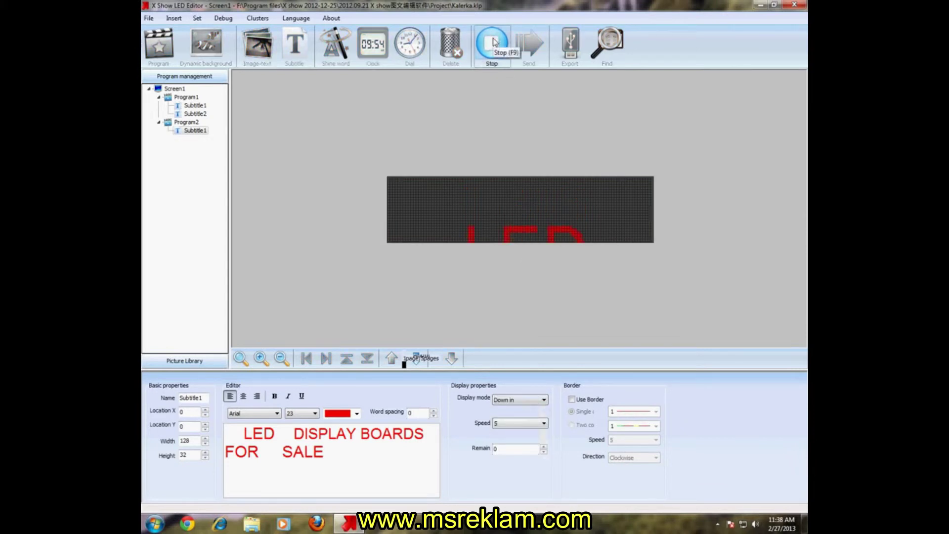
pyautogui.click(494, 44)
# Step: Keep the Down in display mode, set the subtitle's Remain value to 10, and preview the pages
pyautogui.click(530, 401)
pyautogui.scroll(5, 531, 406)
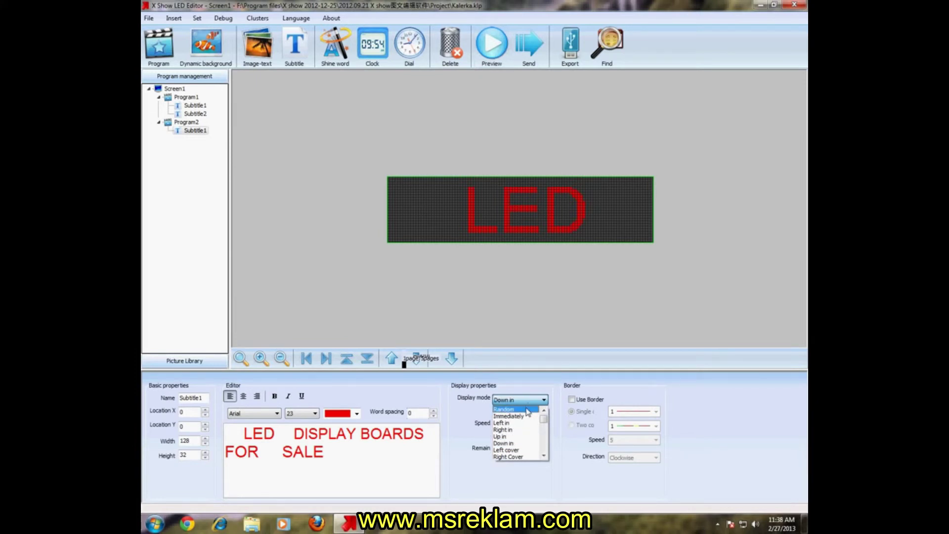
pyautogui.click(519, 444)
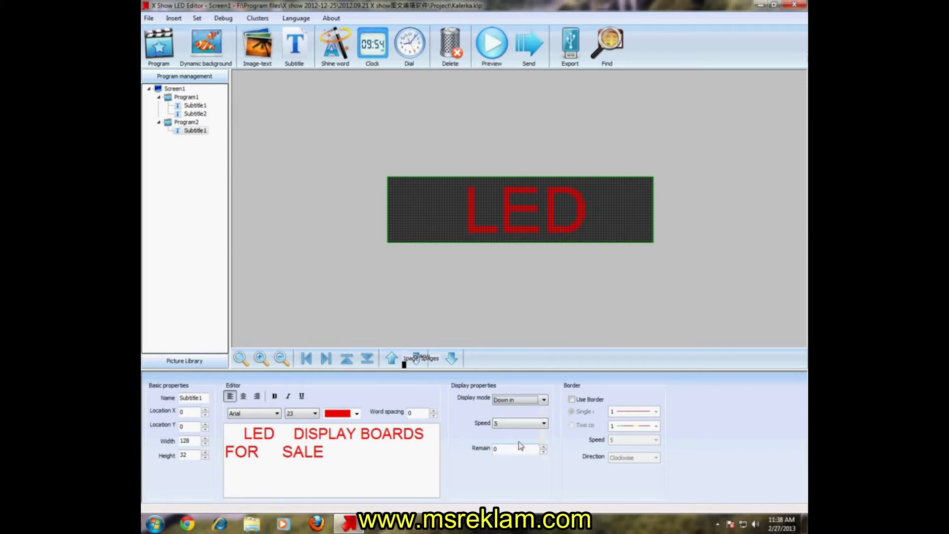
pyautogui.click(544, 447)
pyautogui.click(496, 44)
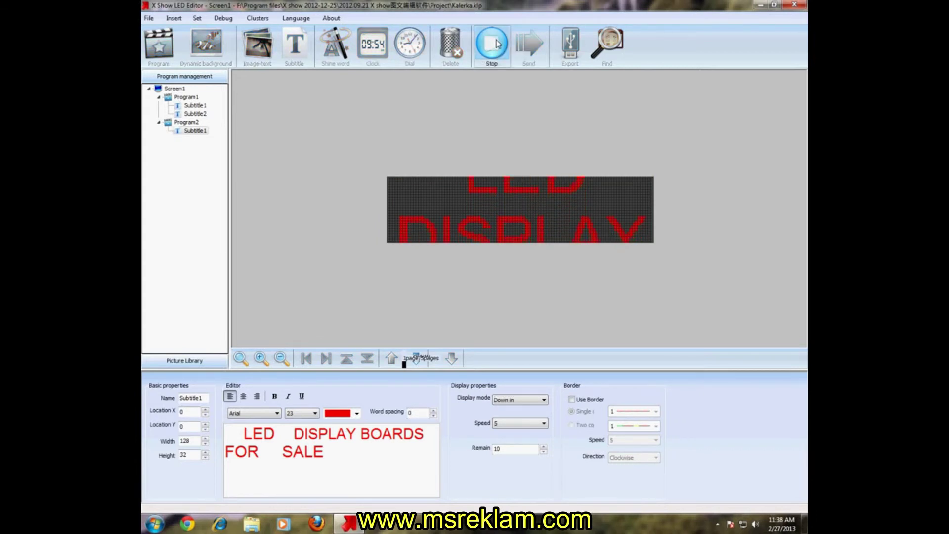
pyautogui.click(496, 44)
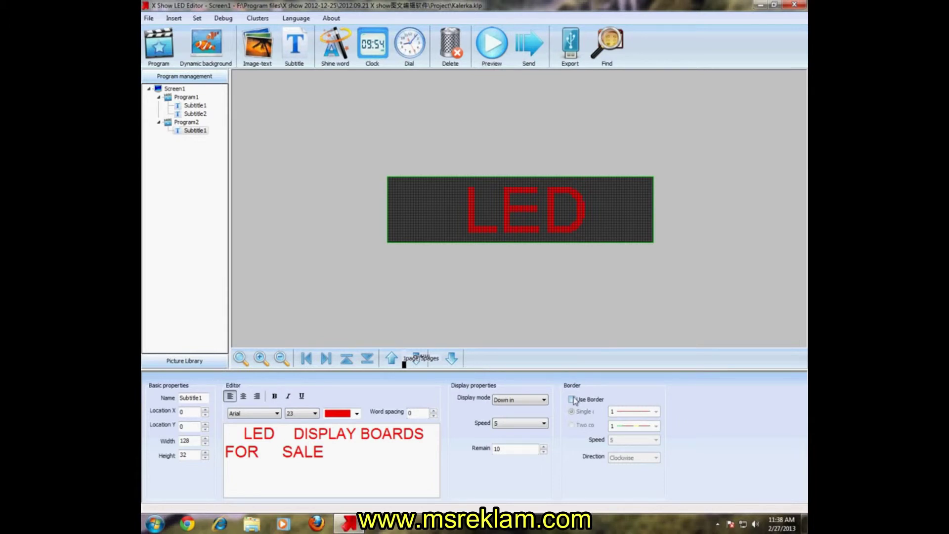
# Step: Add a third program with an image-text item and enter "LED IMPRESSIONS" as its text
pyautogui.click(159, 45)
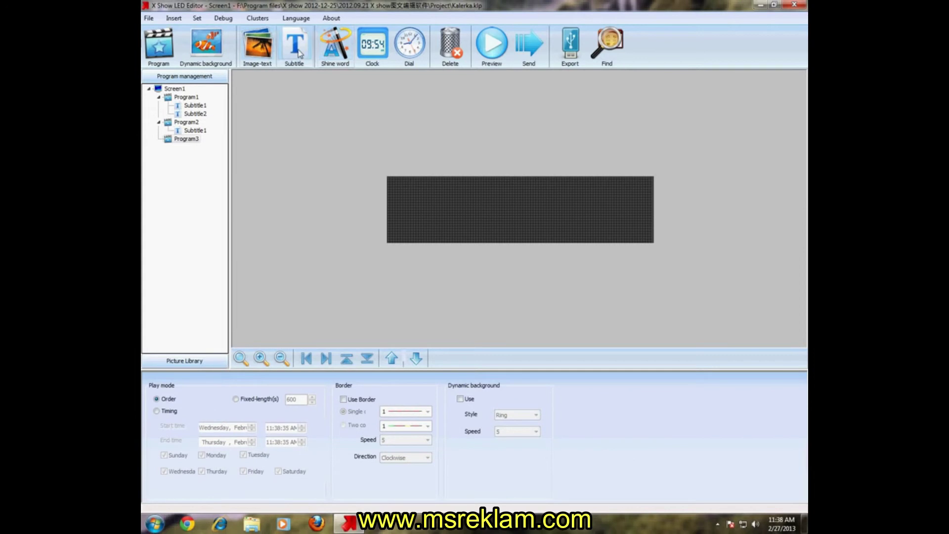
pyautogui.click(261, 64)
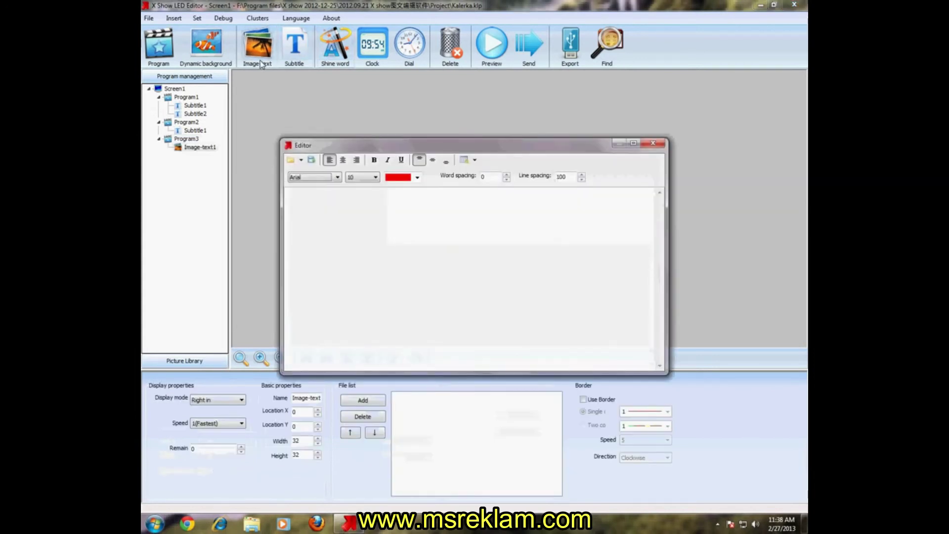
pyautogui.click(309, 197)
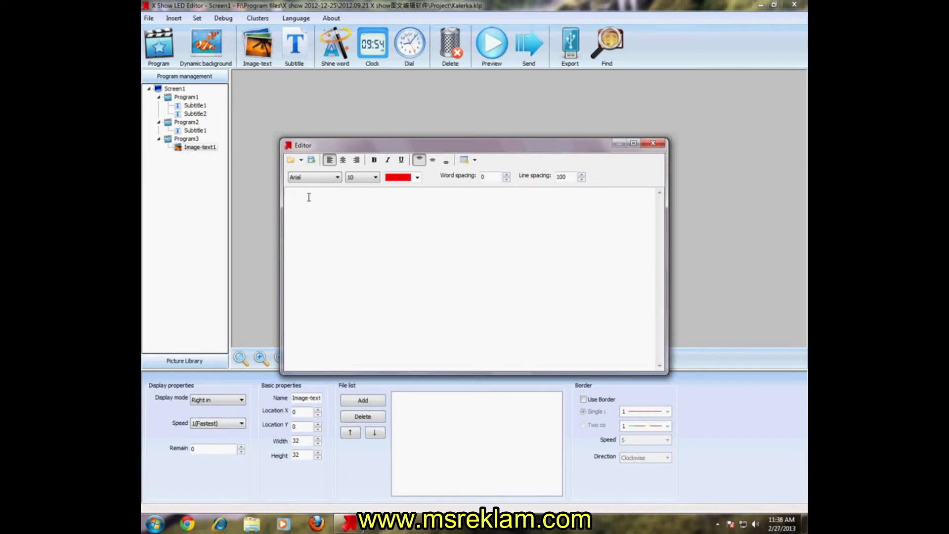
pyautogui.write('LED')
pyautogui.press('BackSpace')
pyautogui.press('BackSpace')
pyautogui.write('NO')
pyautogui.press('BackSpace')
pyautogui.write('LED IMPRESSIONS')
# Step: Set the image-text wording to font size 16 and widen its area to the full 128-pixel screen width
pyautogui.moveTo(350, 194); pyautogui.dragTo(285, 193)
pyautogui.click(365, 178)
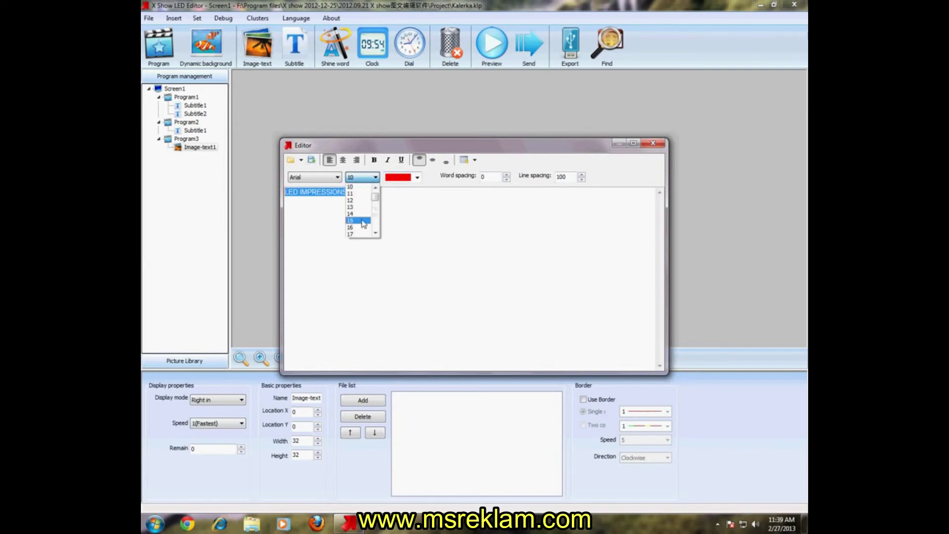
pyautogui.click(359, 230)
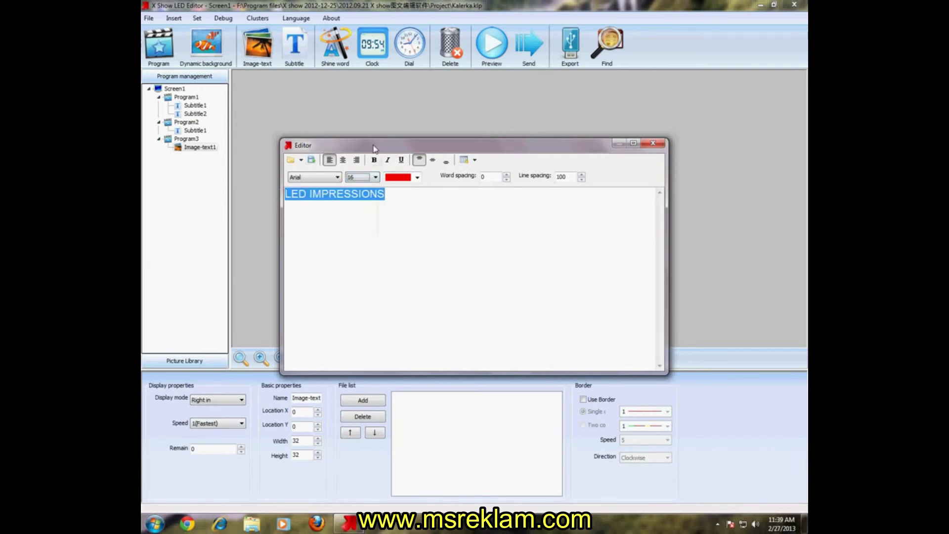
pyautogui.moveTo(383, 234); pyautogui.dragTo(379, 251)
pyautogui.click(316, 263)
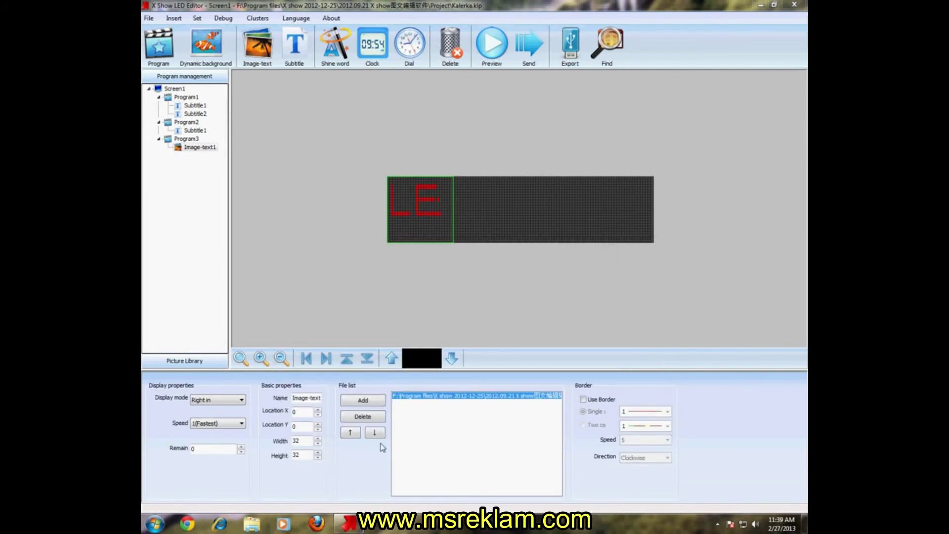
pyautogui.doubleClick(451, 209)
pyautogui.click(656, 246)
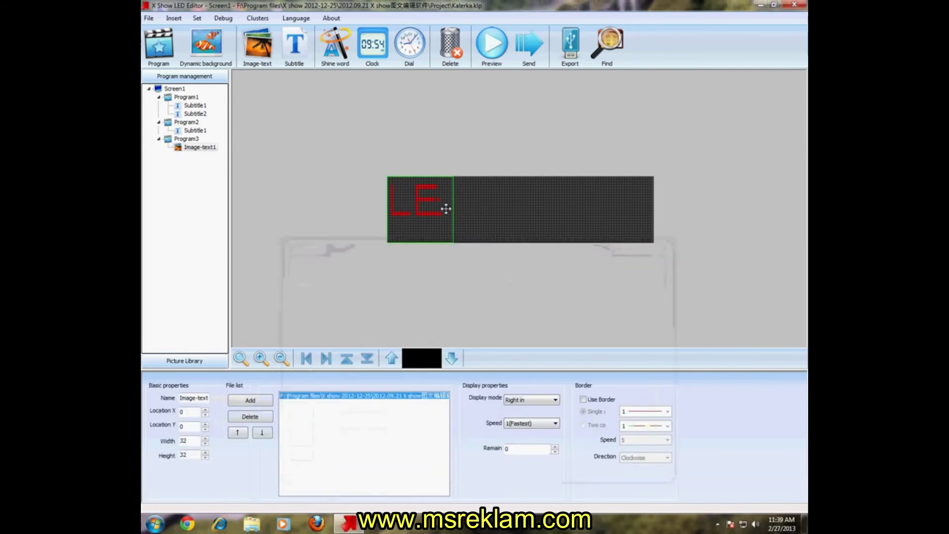
pyautogui.moveTo(454, 208); pyautogui.dragTo(761, 208)
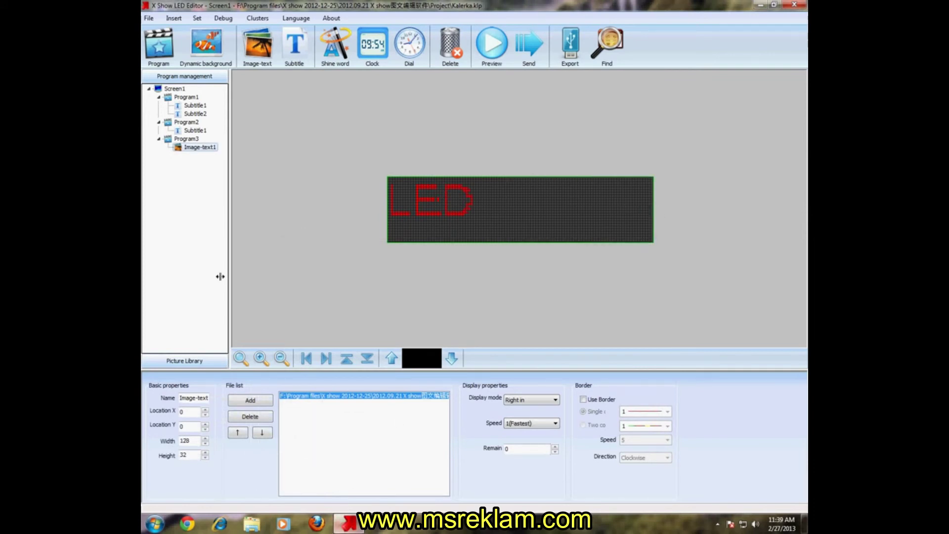
# Step: Delete the third program together with its image-text item
pyautogui.rightClick(181, 139)
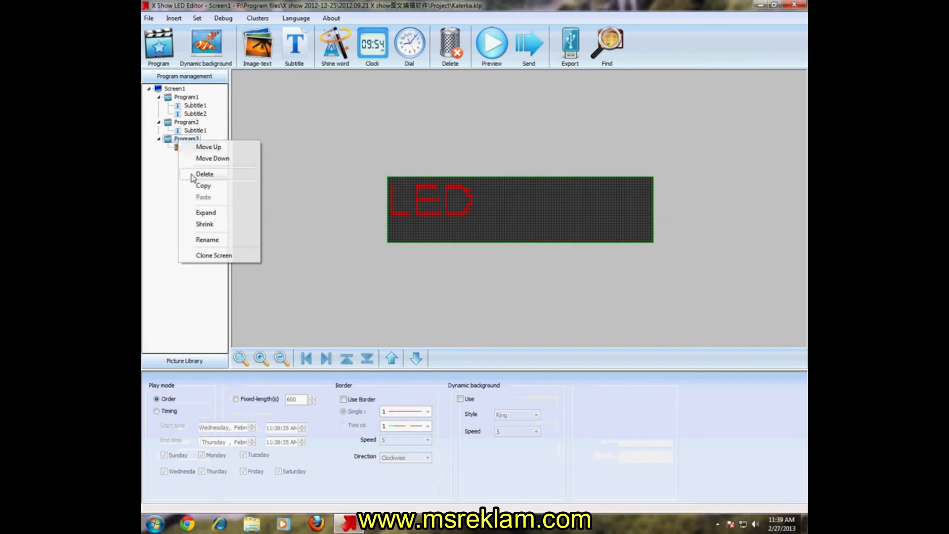
pyautogui.click(203, 174)
pyautogui.click(460, 299)
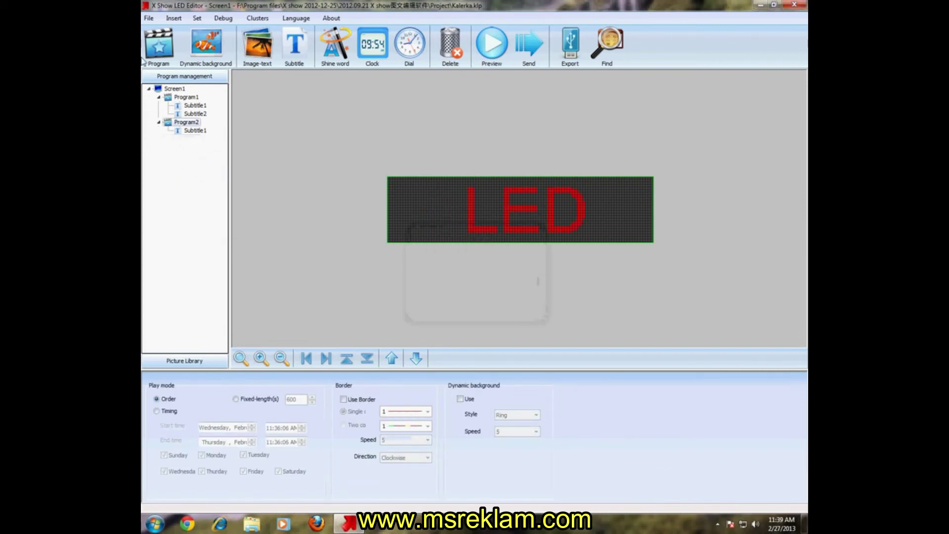
# Step: Add a new third program with a subtitle 128 pixels wide reading "LED IMPRESSIONS"
pyautogui.click(290, 58)
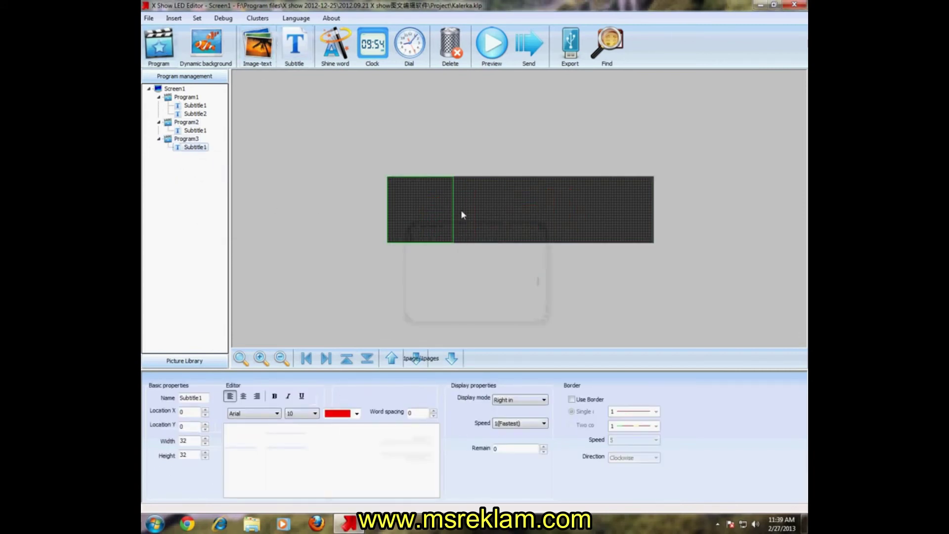
pyautogui.moveTo(455, 211); pyautogui.dragTo(782, 210)
pyautogui.click(273, 434)
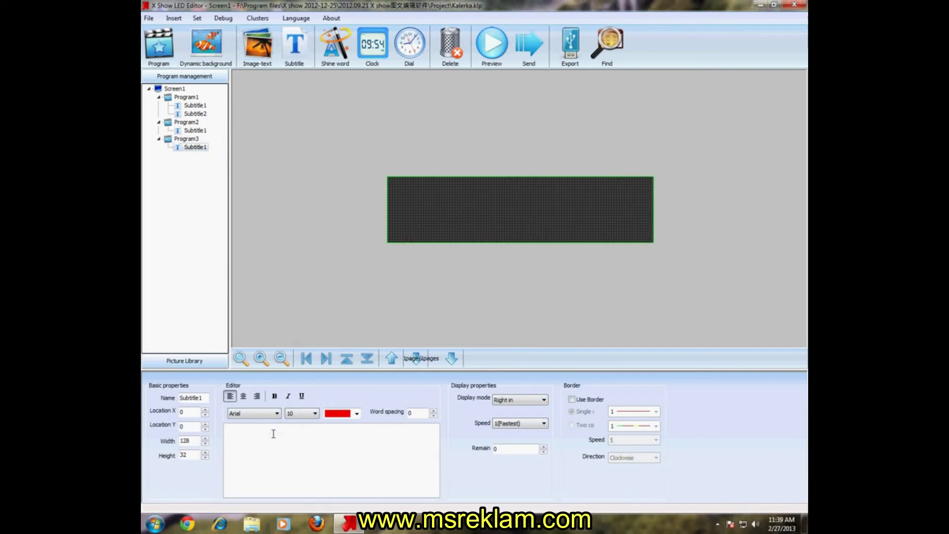
pyautogui.write('LED IMPRESSIONS')
# Step: Centre the "LED IMPRESSIONS" text and set the subtitle to speed 4 with display mode Random
pyautogui.moveTo(288, 430); pyautogui.dragTo(190, 431)
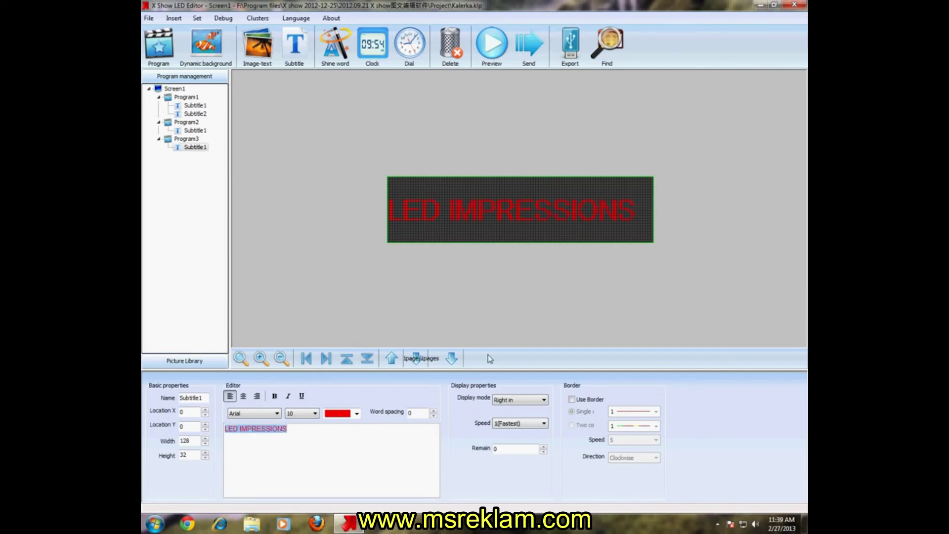
pyautogui.click(243, 396)
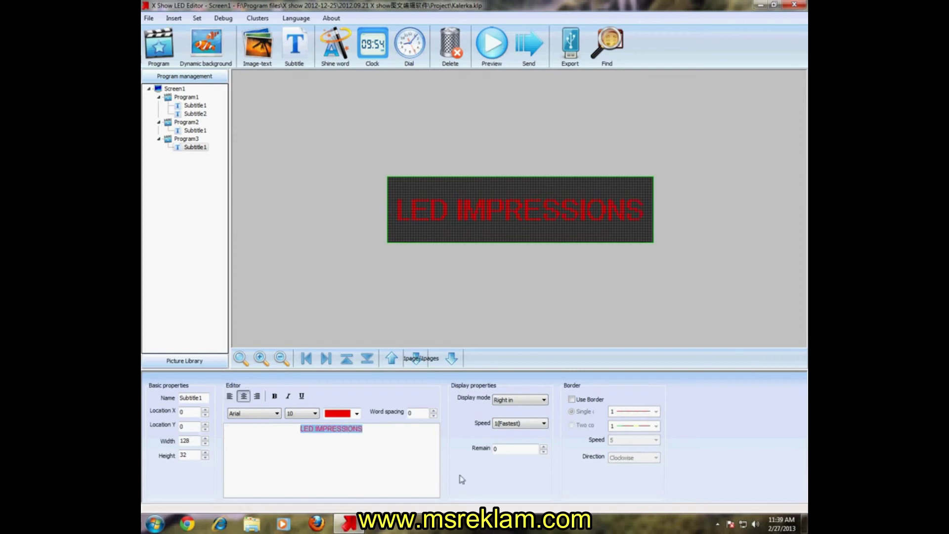
pyautogui.click(524, 424)
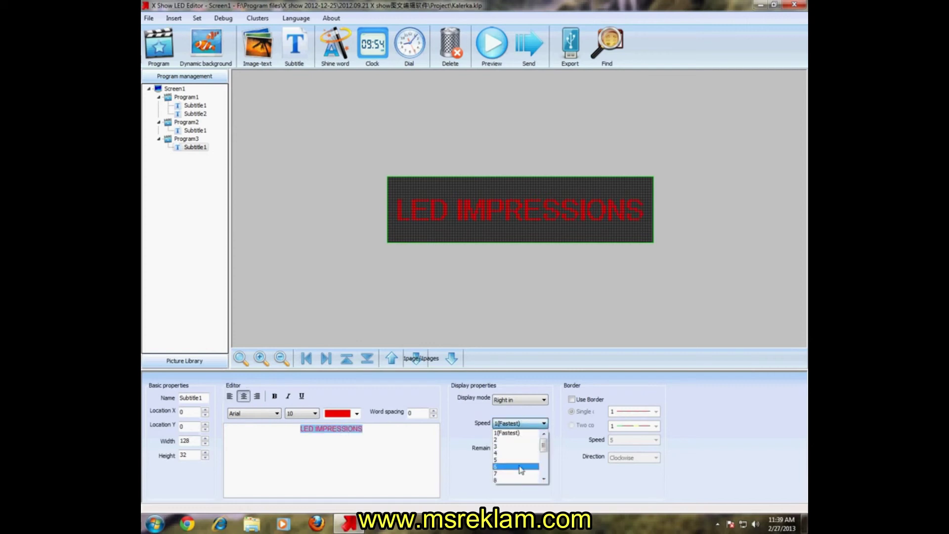
pyautogui.click(521, 453)
pyautogui.click(519, 400)
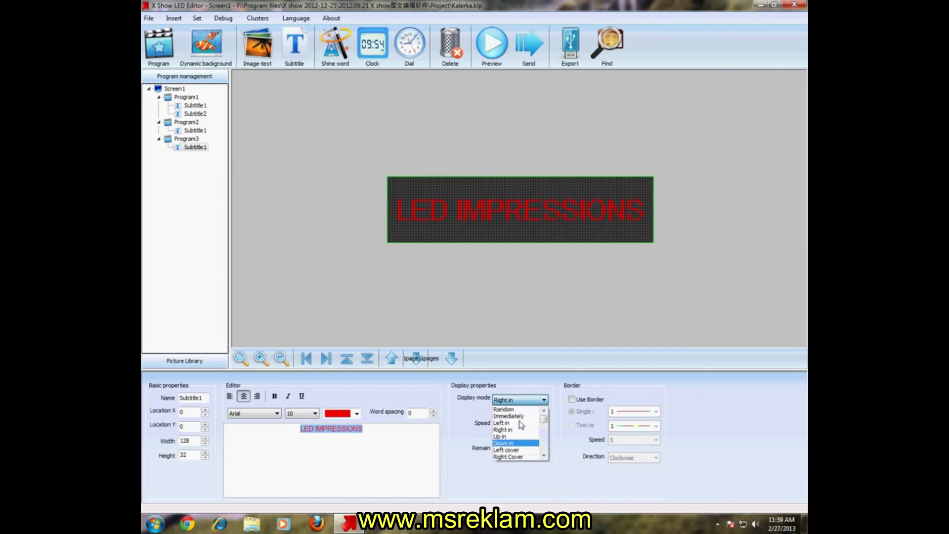
pyautogui.click(520, 412)
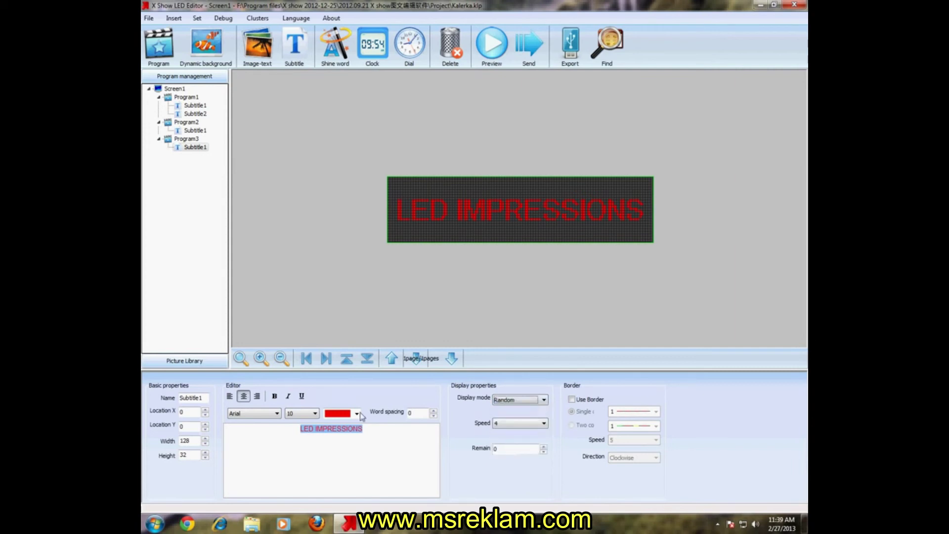
# Step: Set the "LED IMPRESSIONS" text to font size 11 with left alignment and preview the playback
pyautogui.click(304, 415)
pyautogui.click(300, 430)
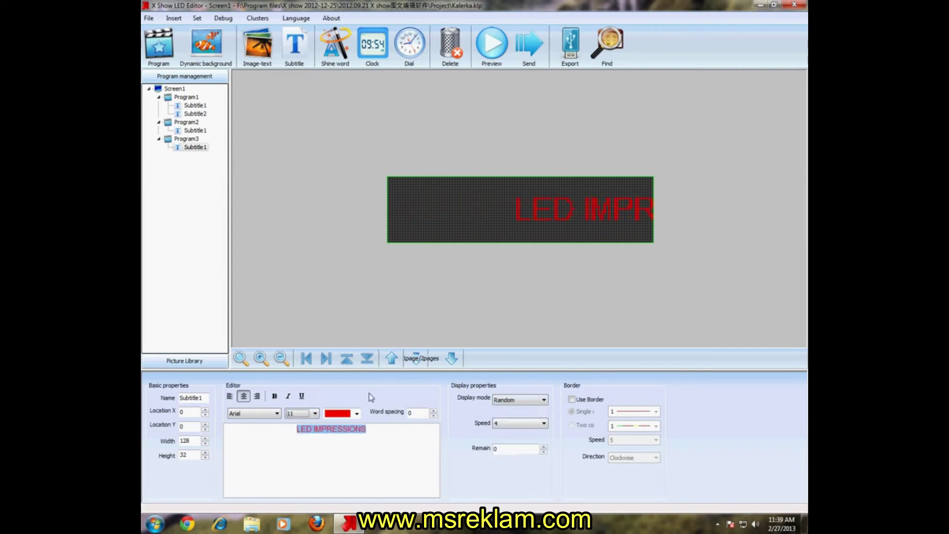
pyautogui.click(230, 396)
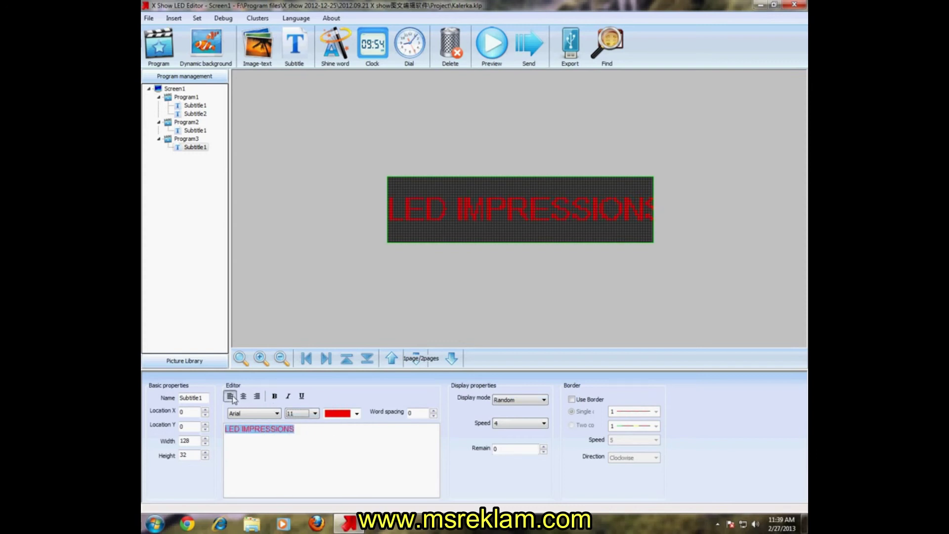
pyautogui.click(486, 50)
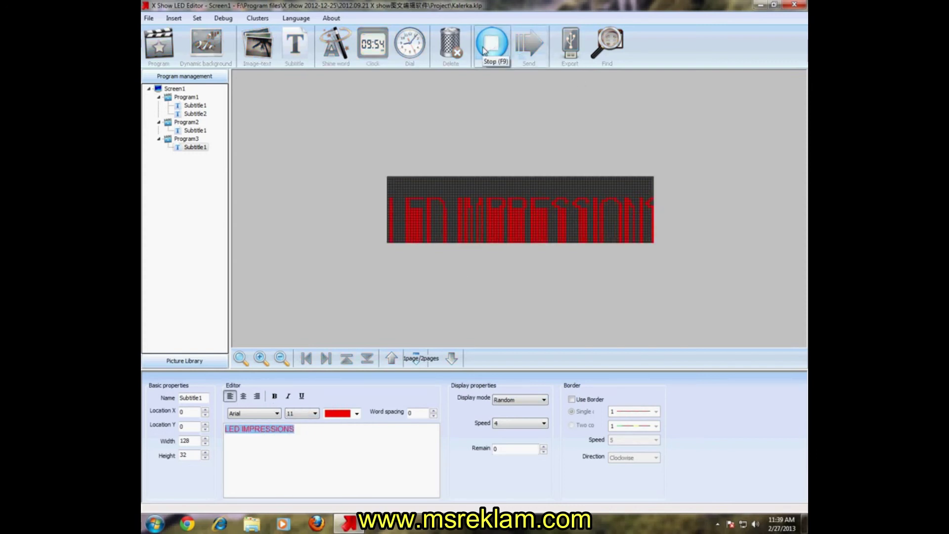
pyautogui.click(483, 50)
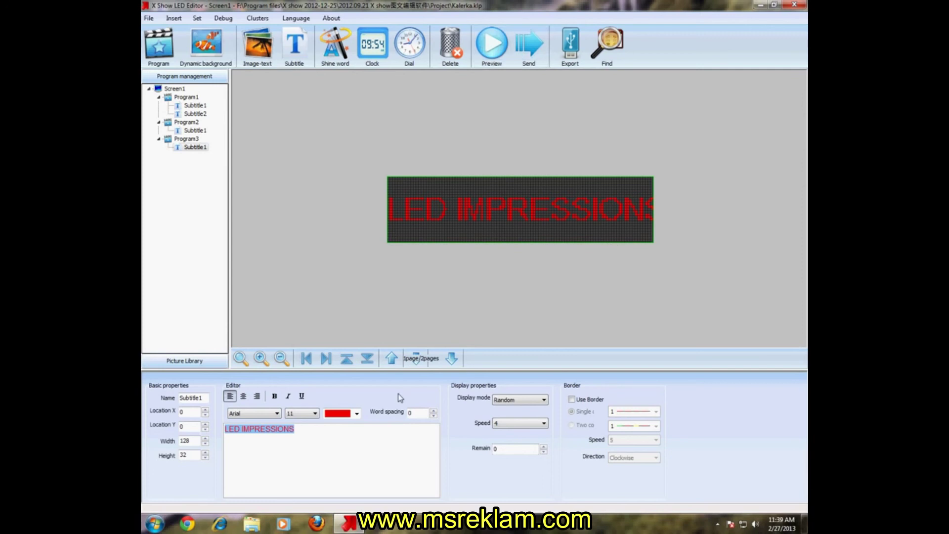
# Step: Try the Ring dynamic background at speed 5 on the third program in a preview, and turn it off again
pyautogui.press('Up')
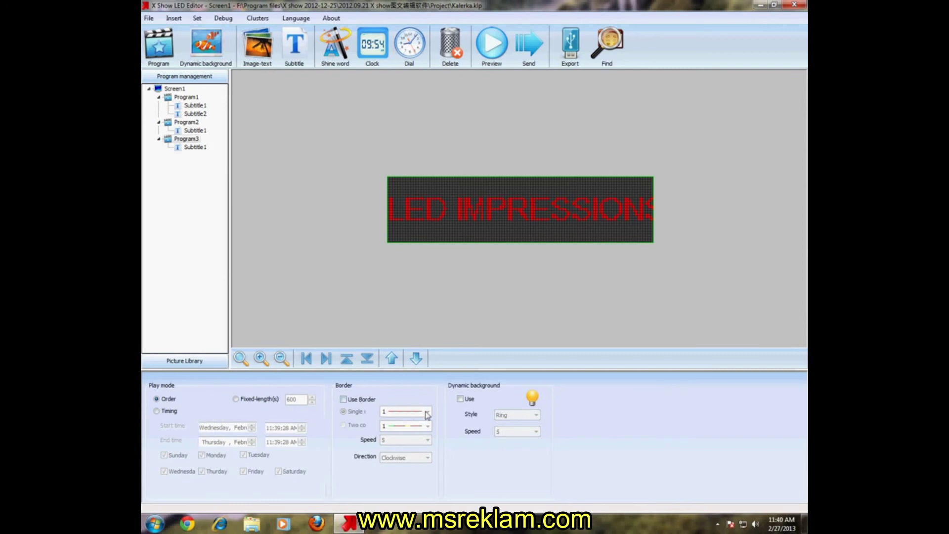
pyautogui.click(461, 400)
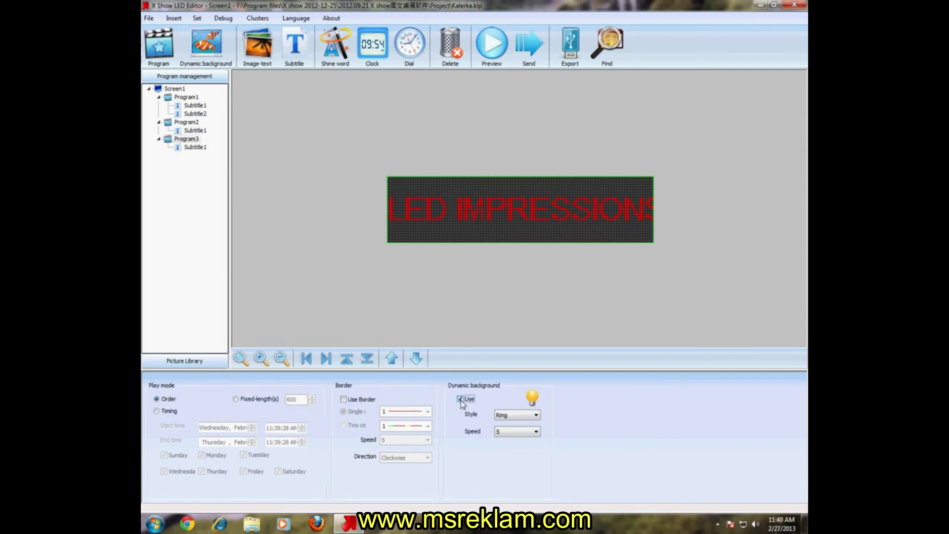
pyautogui.click(490, 42)
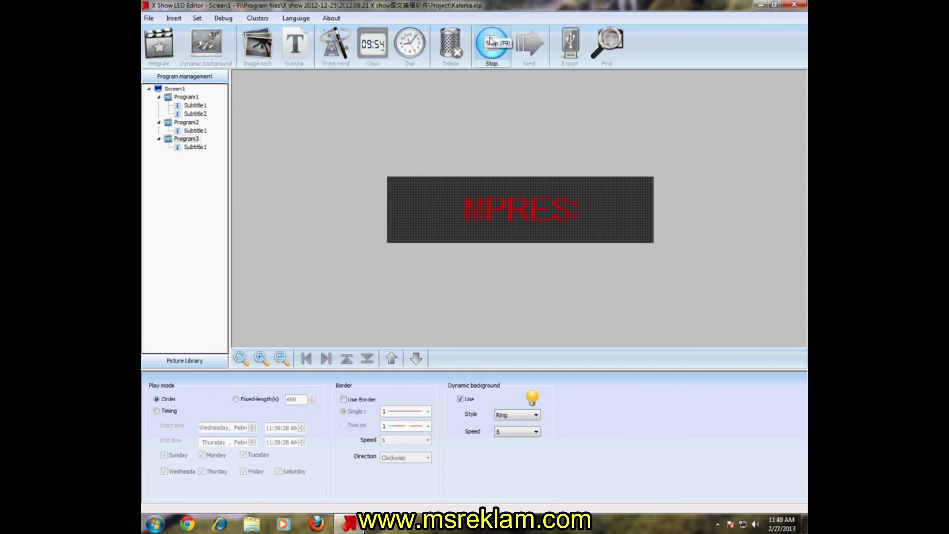
pyautogui.click(491, 42)
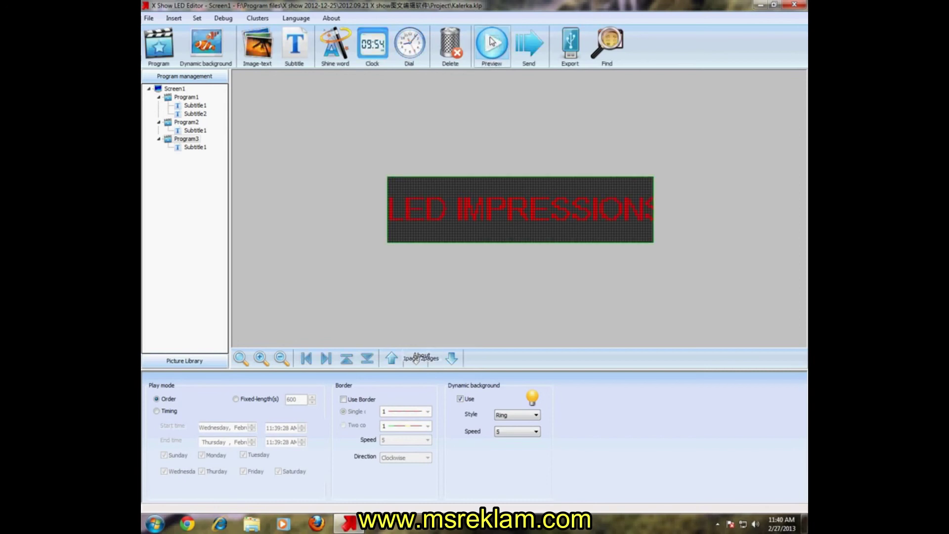
pyautogui.click(461, 399)
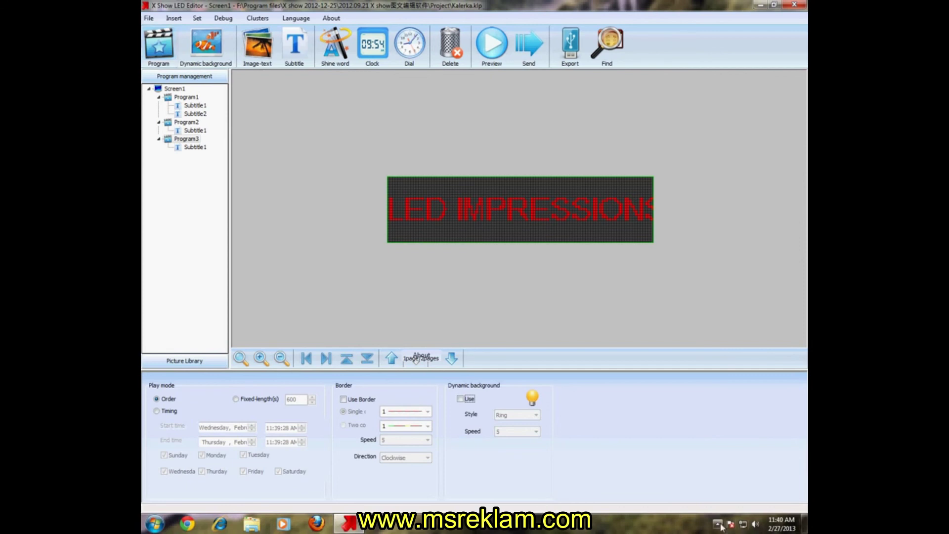
pyautogui.click(492, 45)
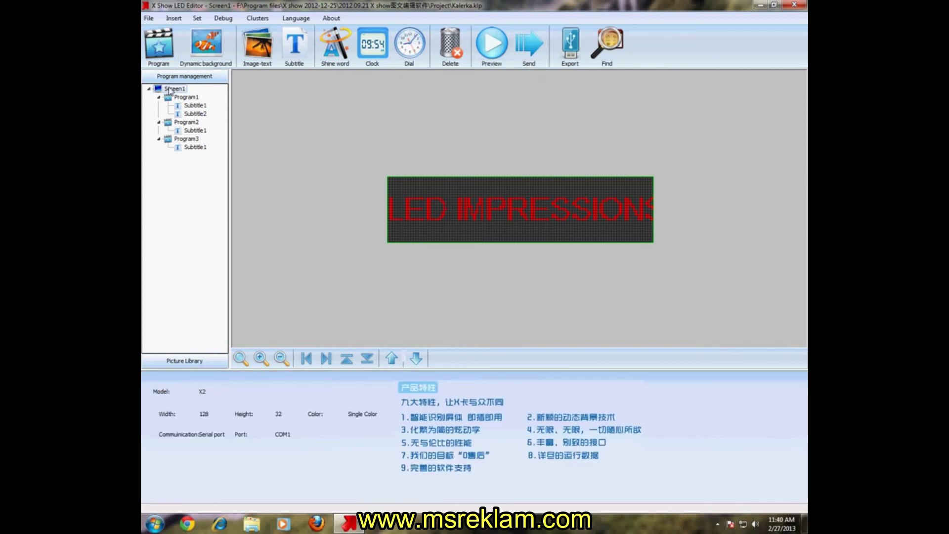